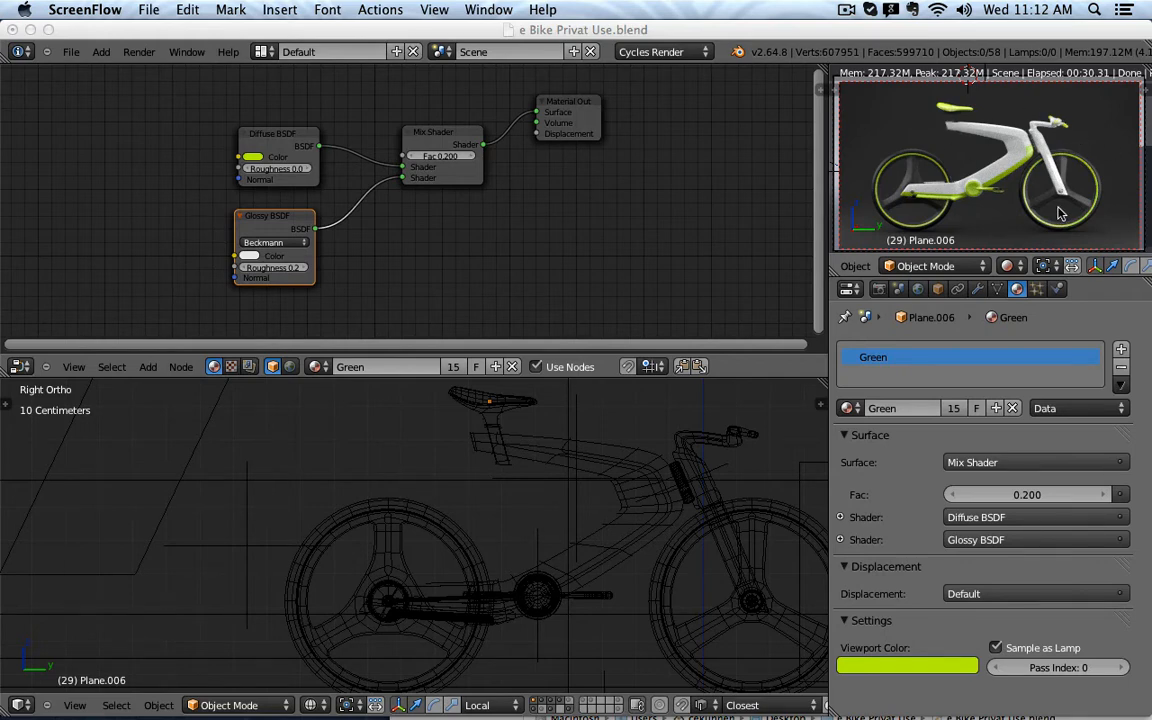
# Step: Select the kickstand beside the rear wheel to bring up its Green material nodes
pyautogui.rightClick(480, 398)
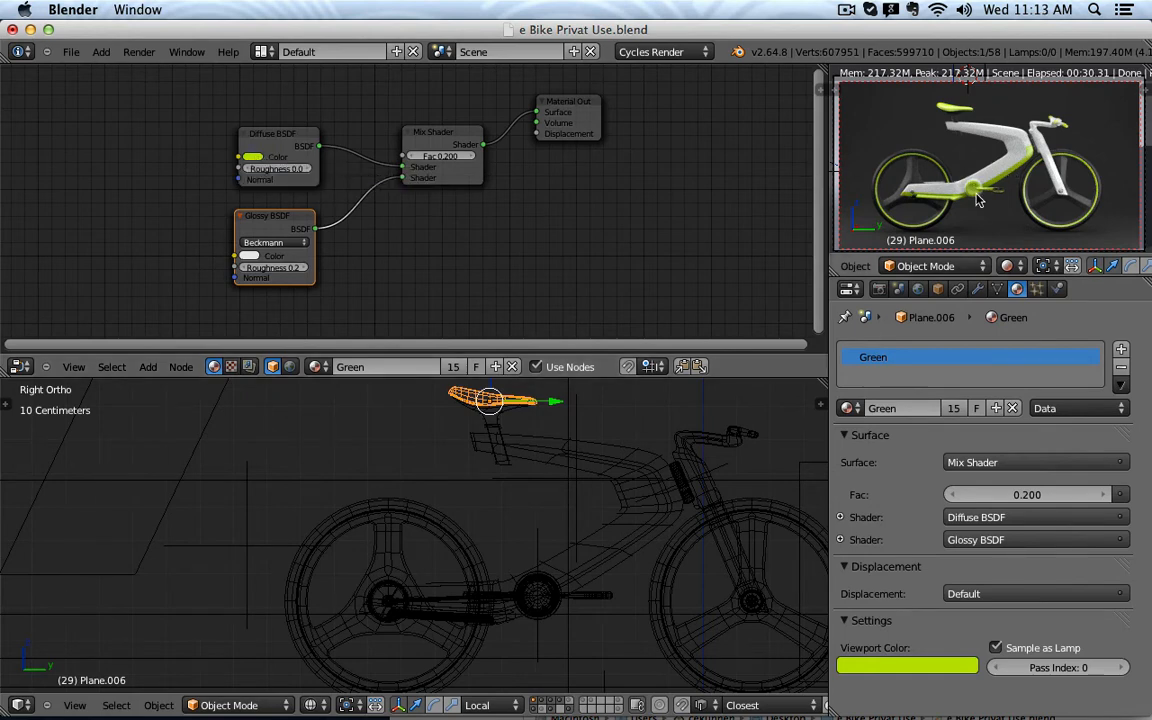
pyautogui.scroll(1, 972, 204)
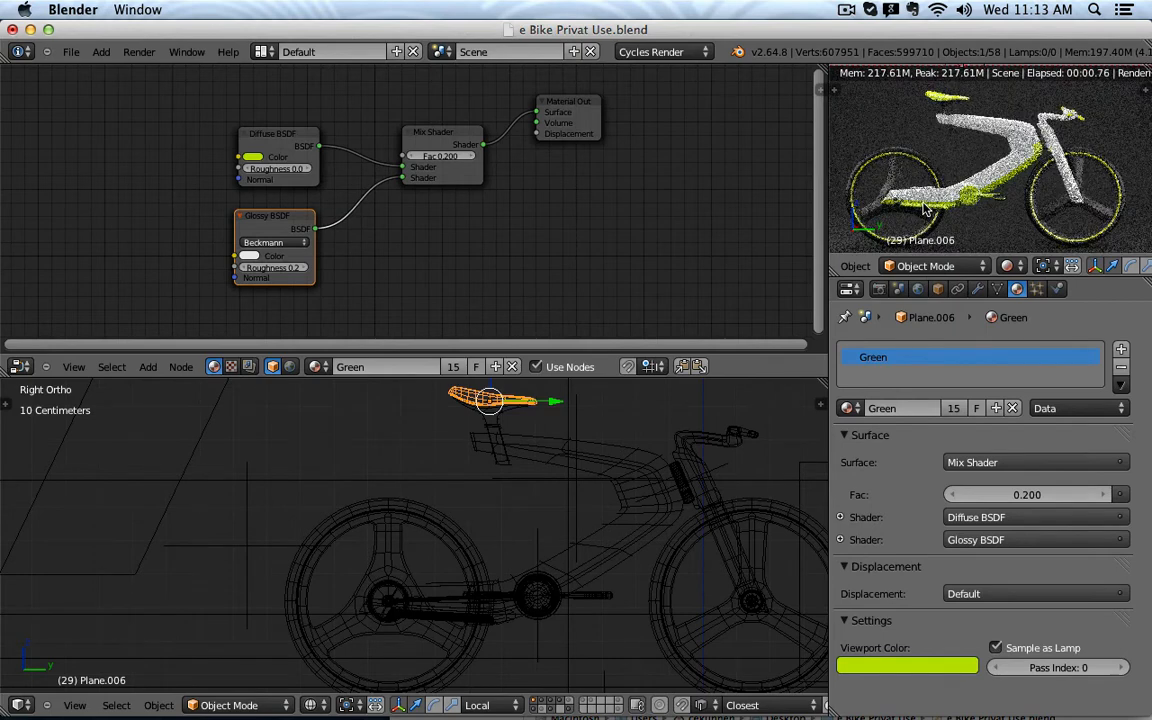
pyautogui.rightClick(911, 210)
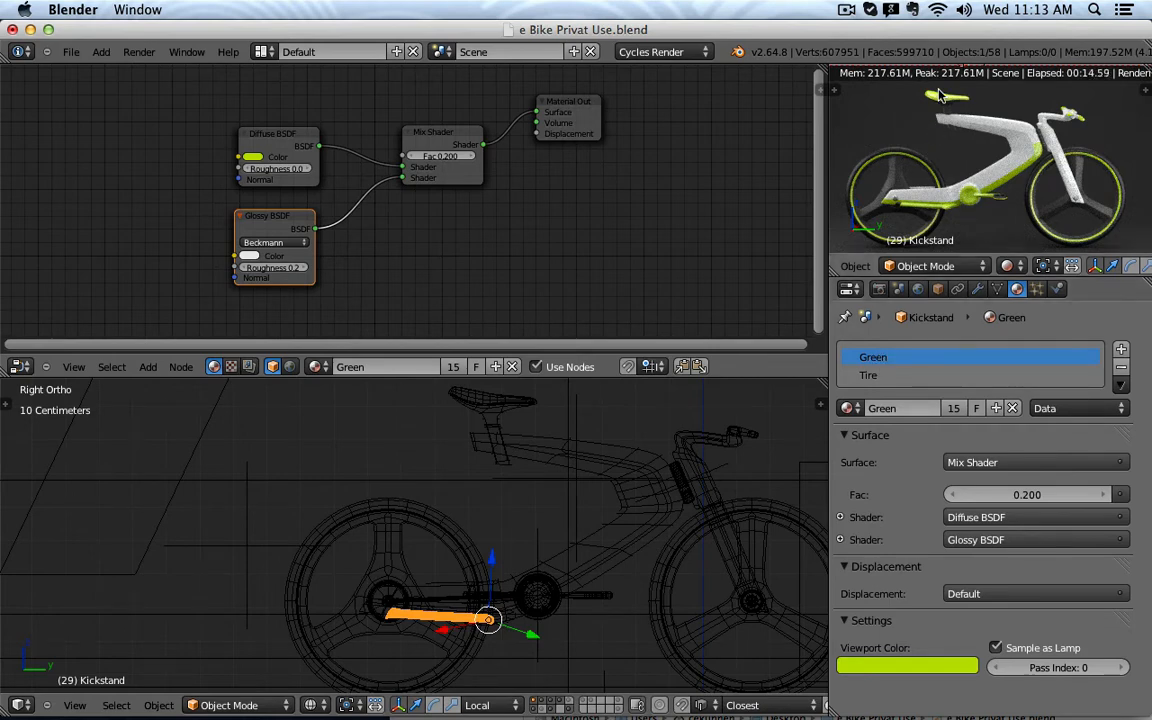
pyautogui.scroll(-3, 561, 177)
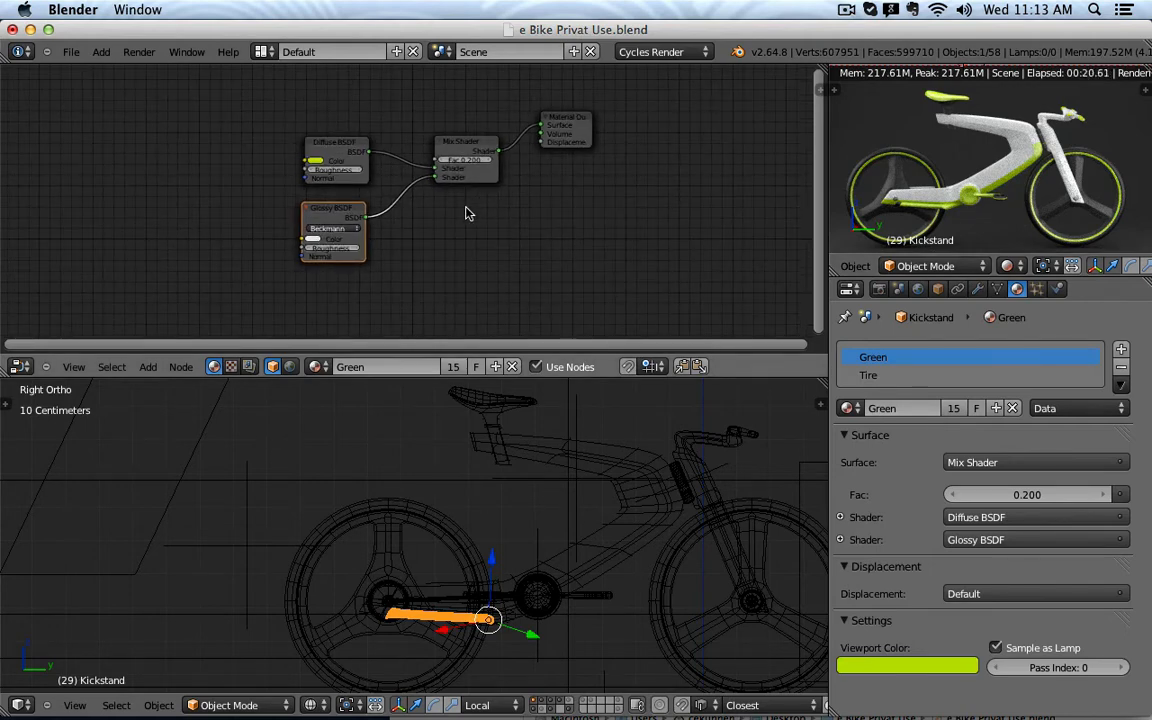
pyautogui.moveTo(465, 213); pyautogui.dragTo(573, 224, button='middle')
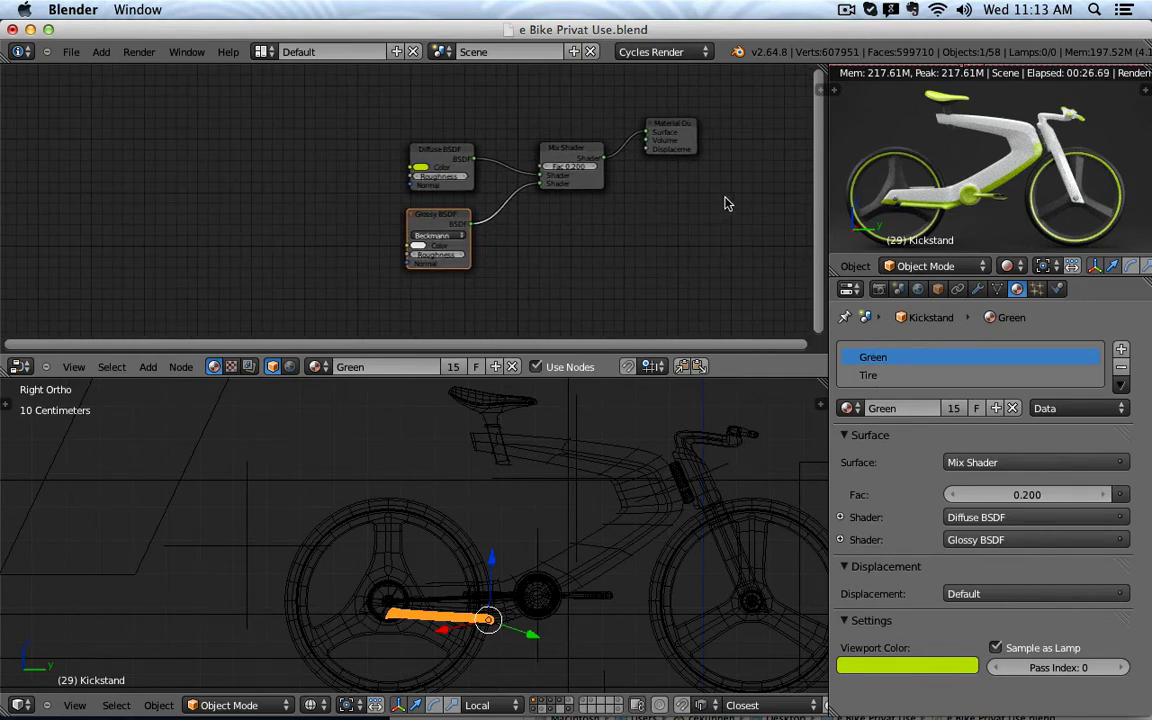
# Step: Add an RGB input node ahead of the Green material's Diffuse BSDF and paste the diffuse green color into it
pyautogui.rightClick(435, 163)
pyautogui.scroll(3, 435, 163)
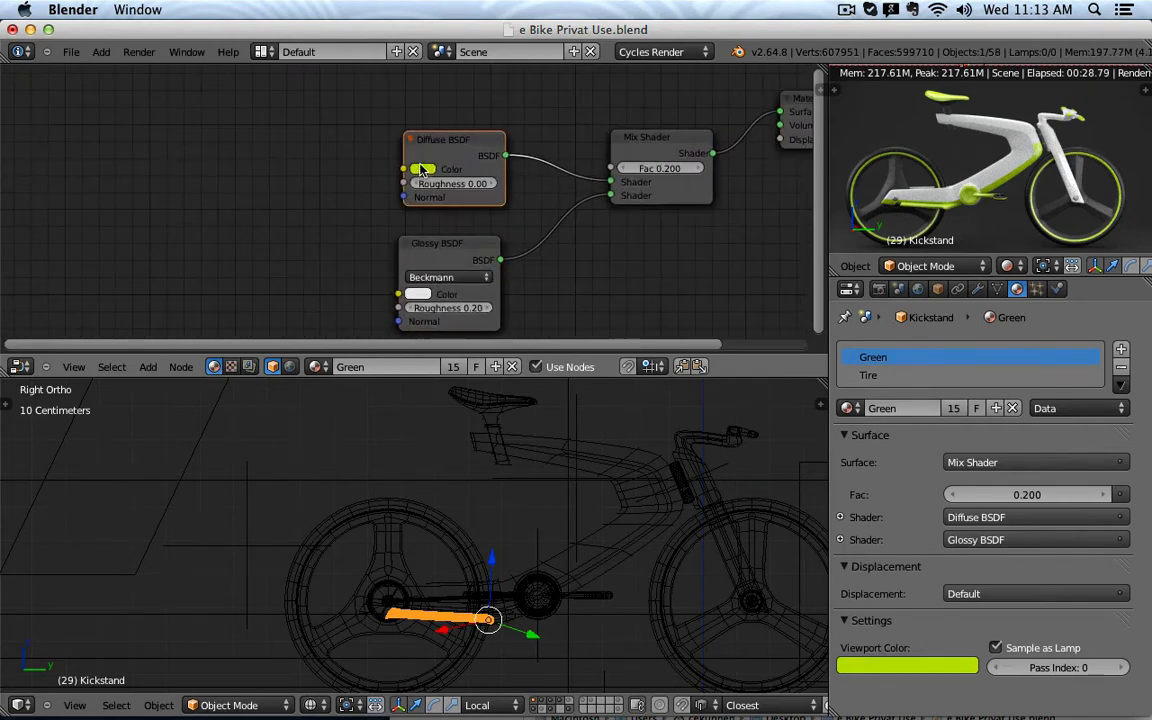
pyautogui.hotkey('shift', 'a')
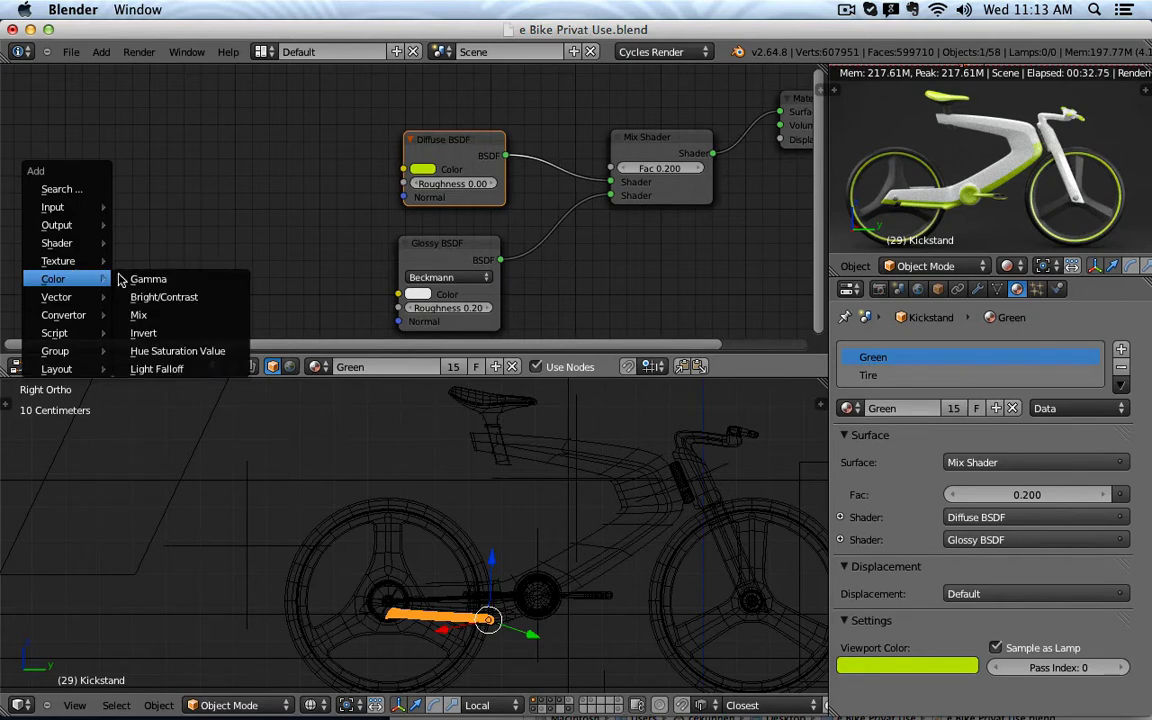
pyautogui.moveTo(87, 210)
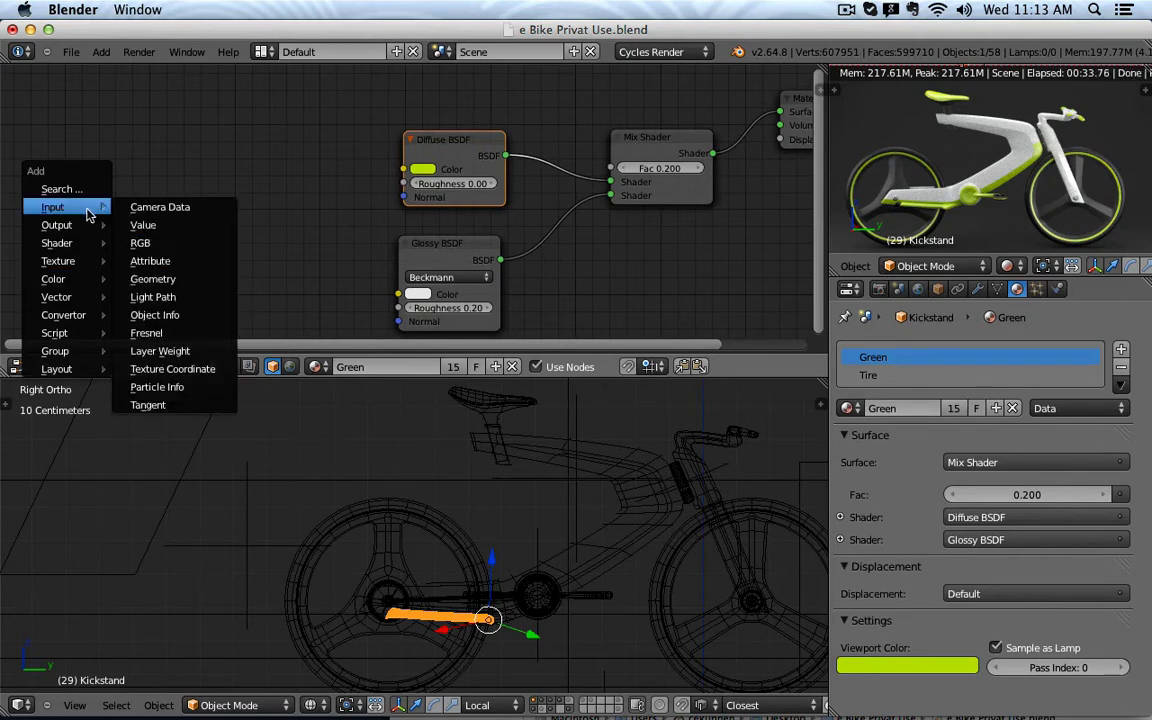
pyautogui.click(170, 243)
pyautogui.click(176, 242)
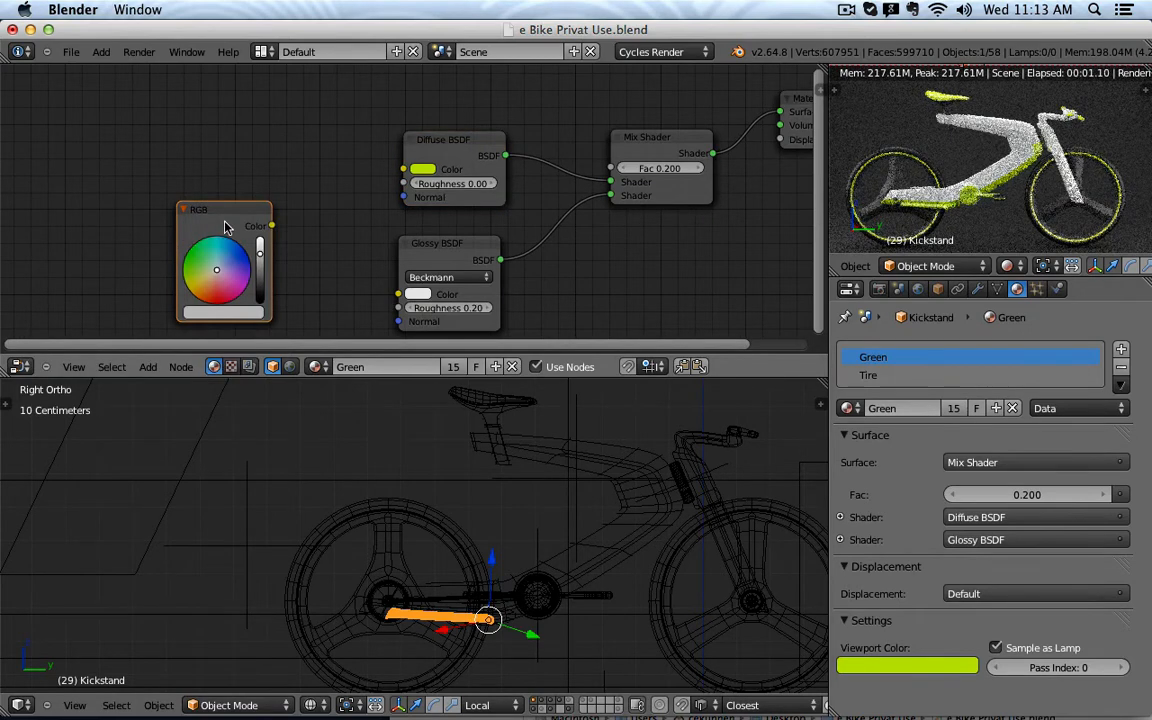
pyautogui.moveTo(226, 226); pyautogui.dragTo(128, 132)
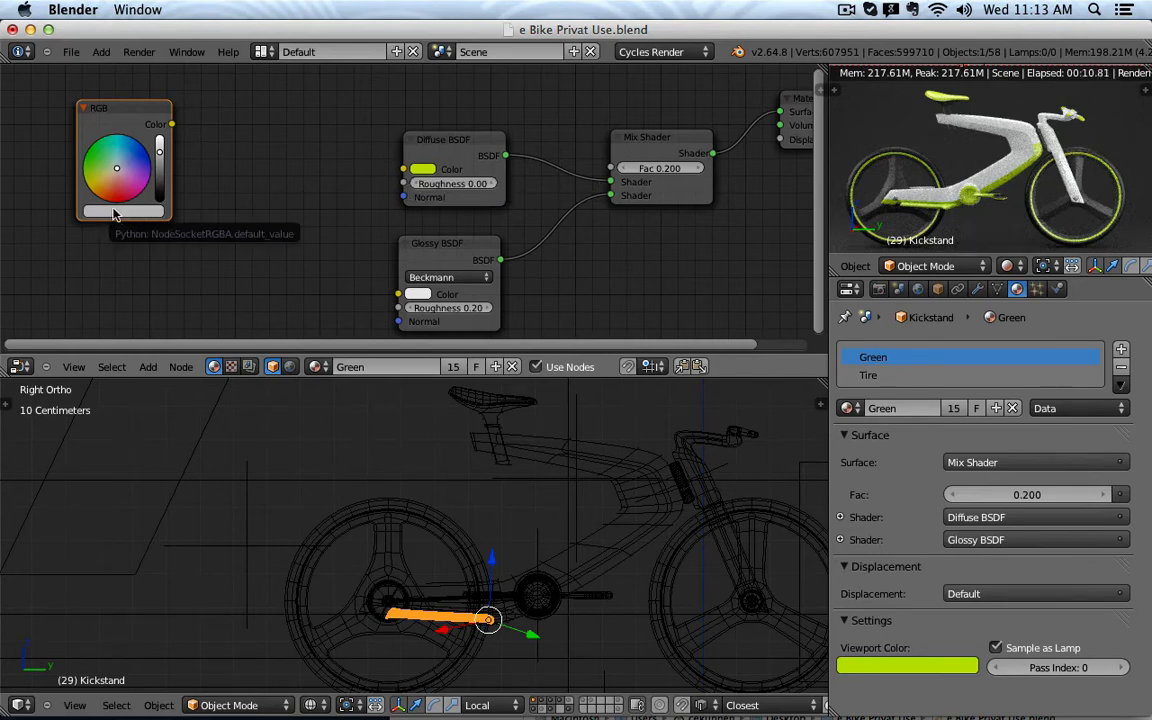
pyautogui.hotkey('ctrl', 'v')
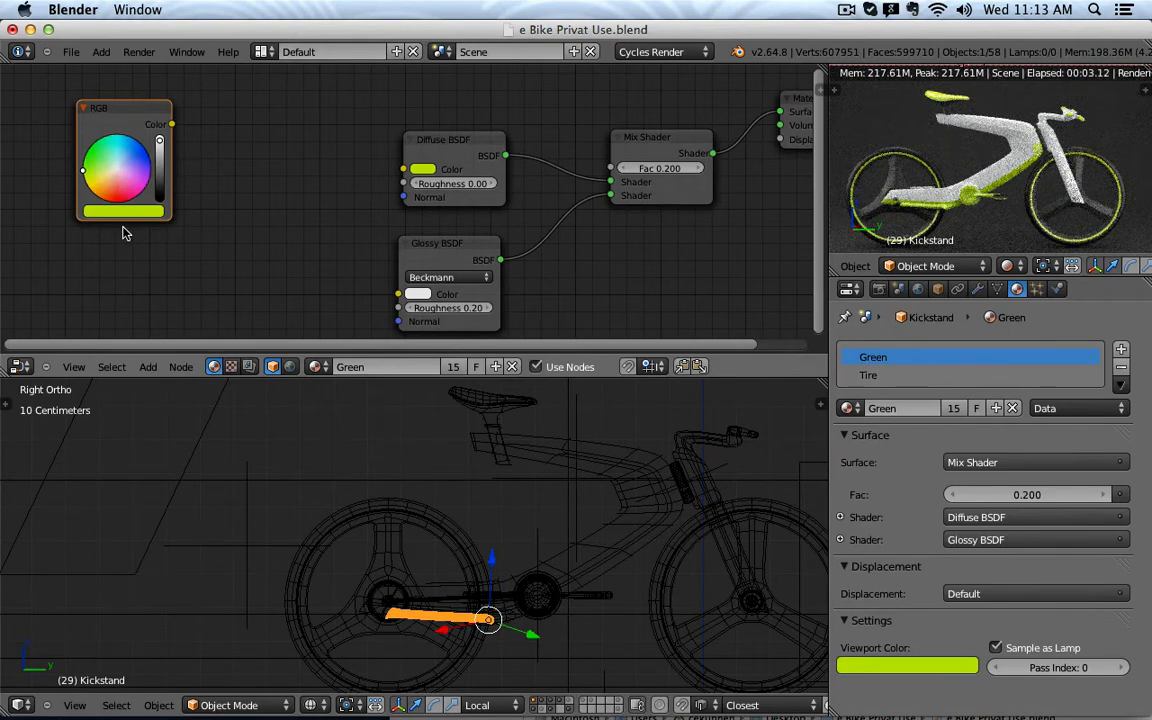
# Step: Duplicate the RGB node in the saddle's Green material and give the copy the rear tire's dark diffuse color
pyautogui.rightClick(385, 507)
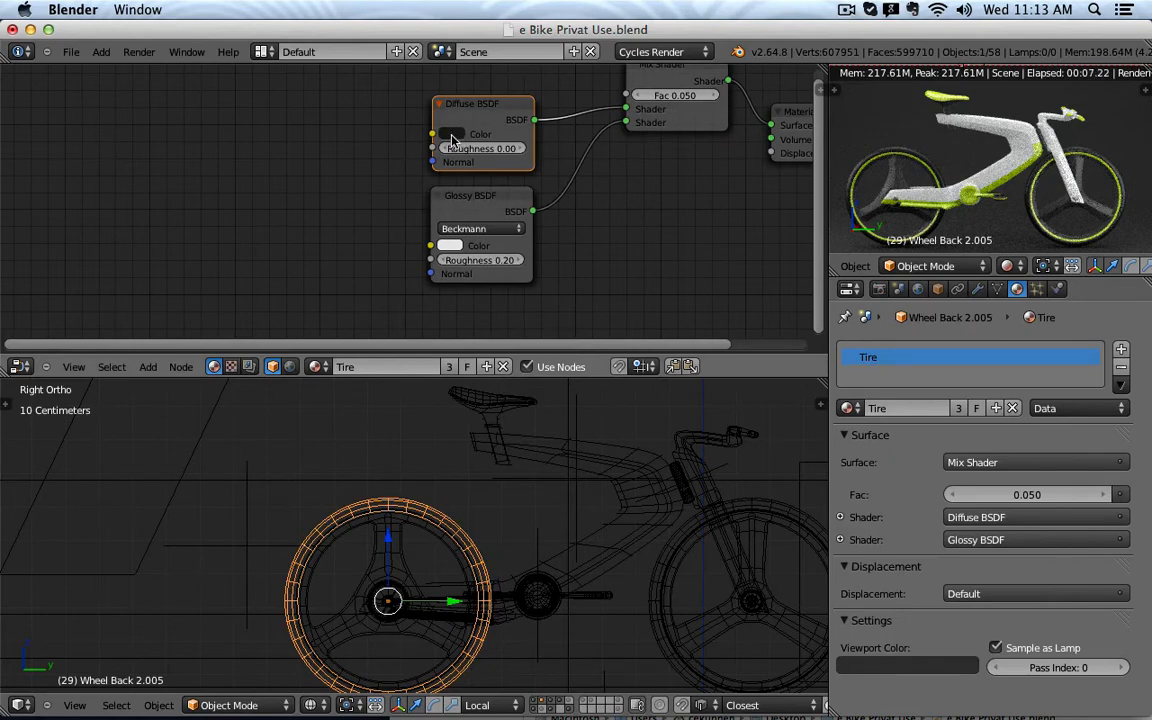
pyautogui.rightClick(485, 399)
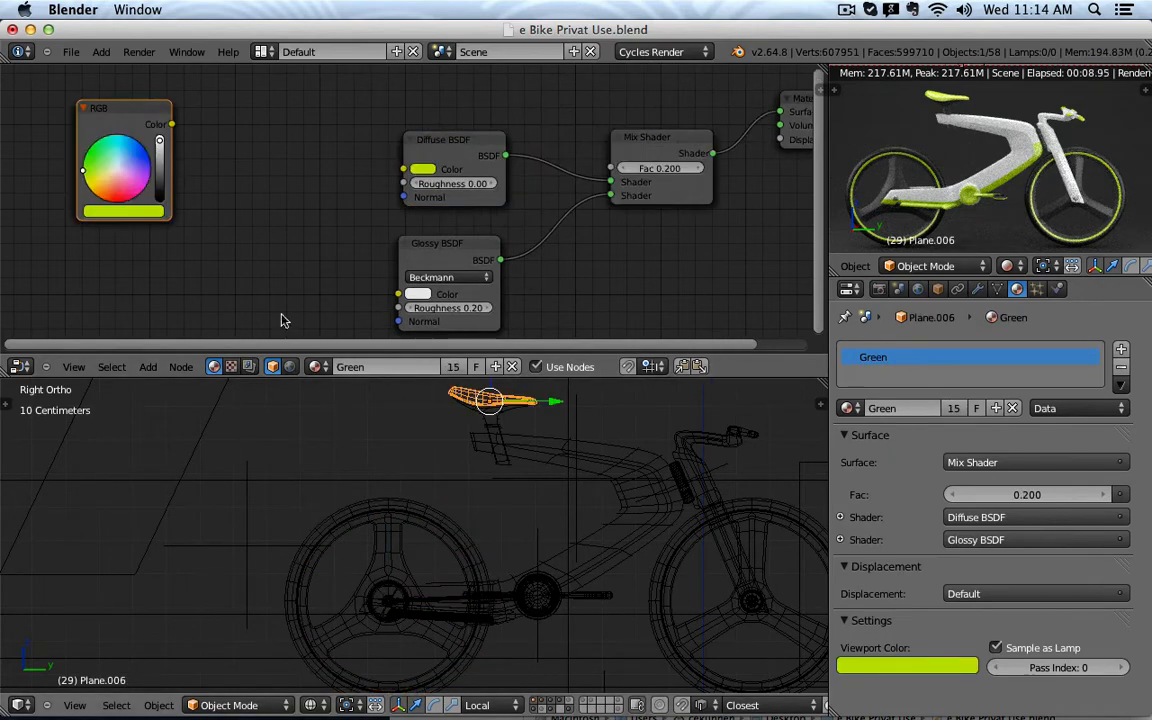
pyautogui.hotkey('shift', 'd')
pyautogui.click(208, 146)
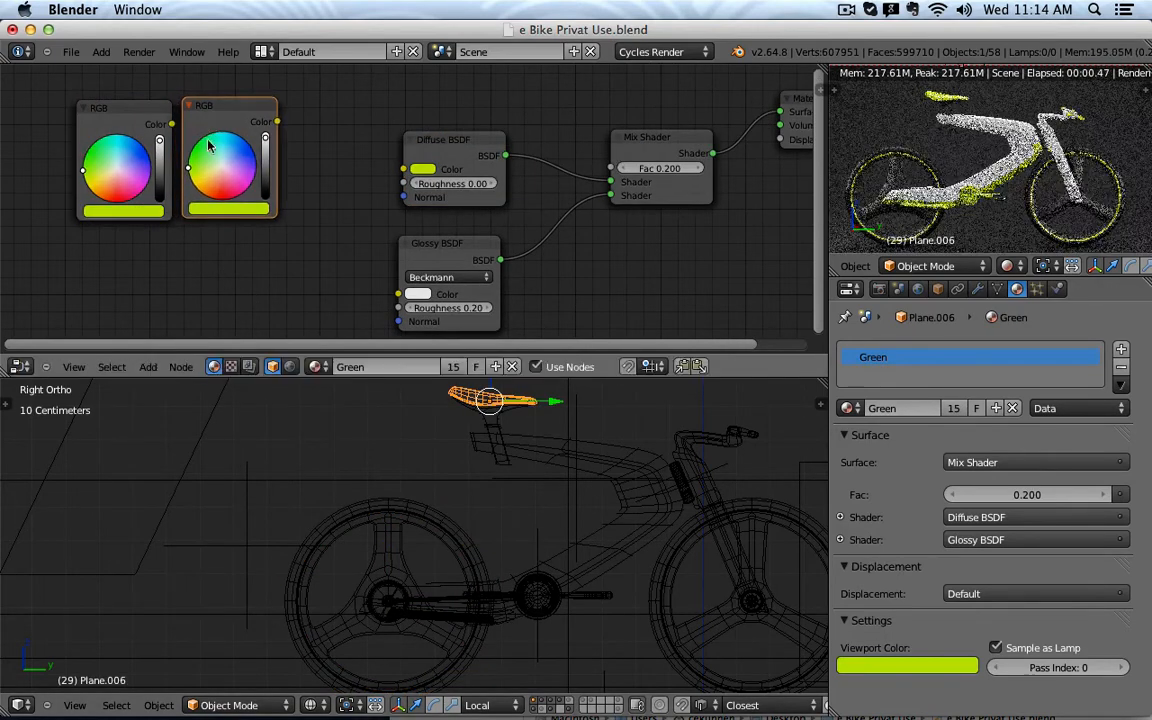
pyautogui.hotkey('ctrl', 'v')
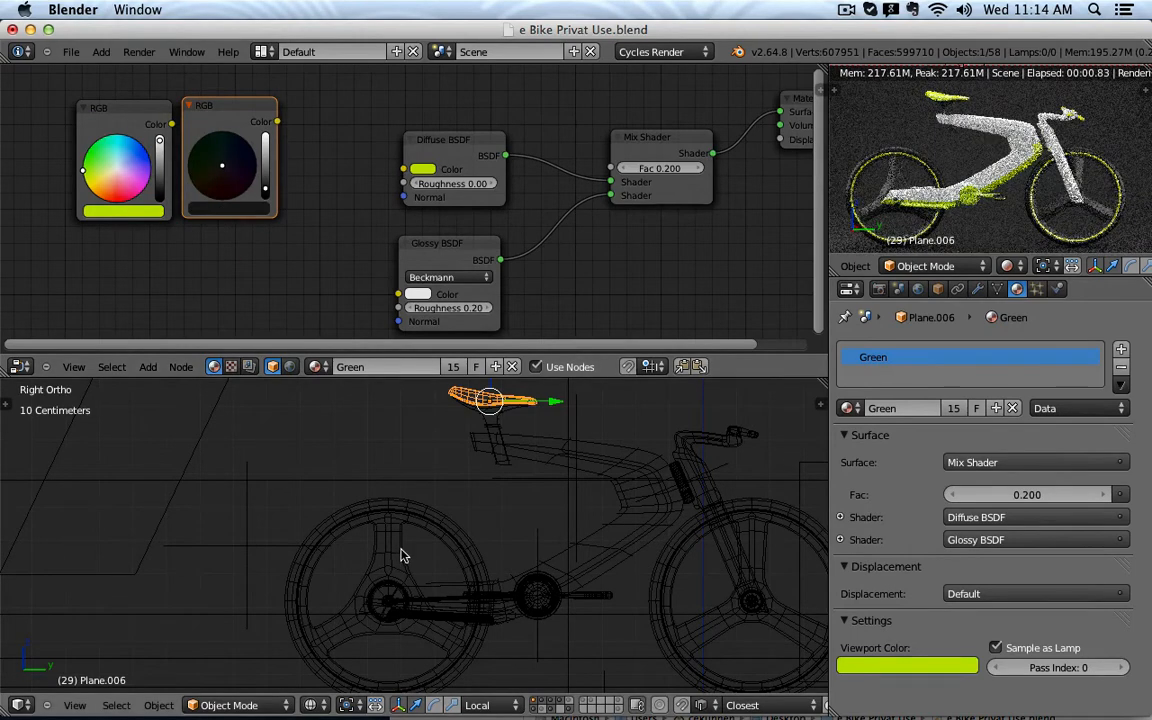
# Step: Check the rear wheel's Gray Dark diffuse color, then duplicate the dark RGB node below the others and brighten the copy slightly
pyautogui.rightClick(400, 556)
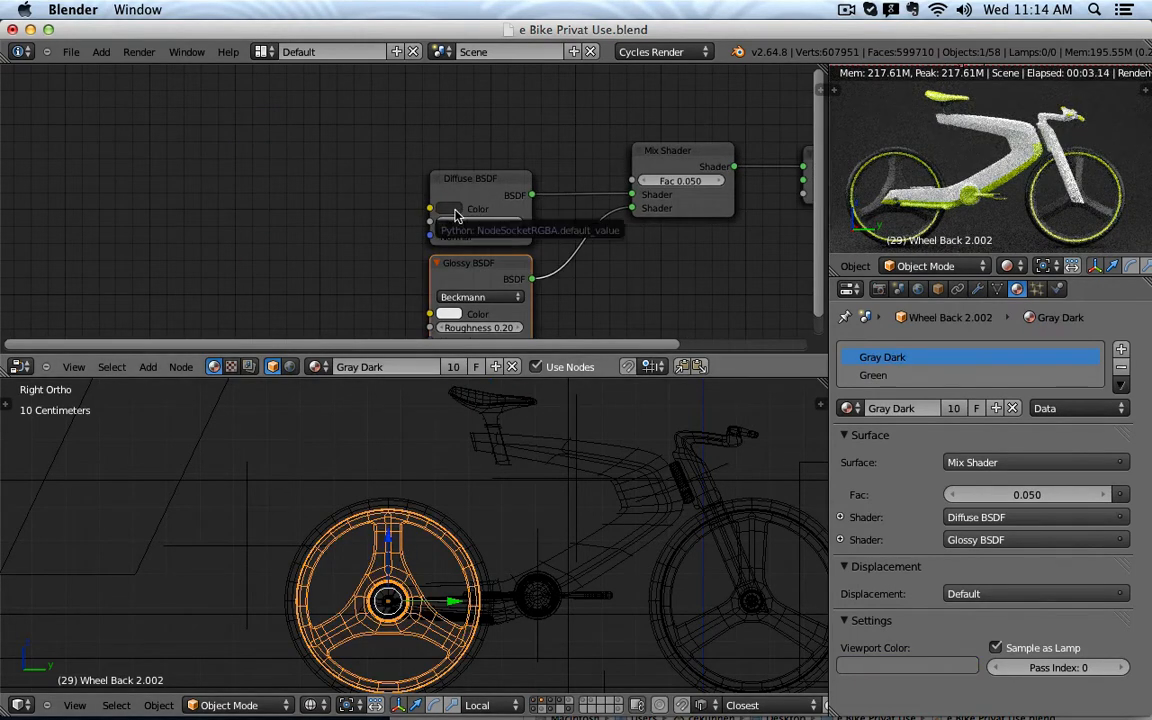
pyautogui.rightClick(492, 397)
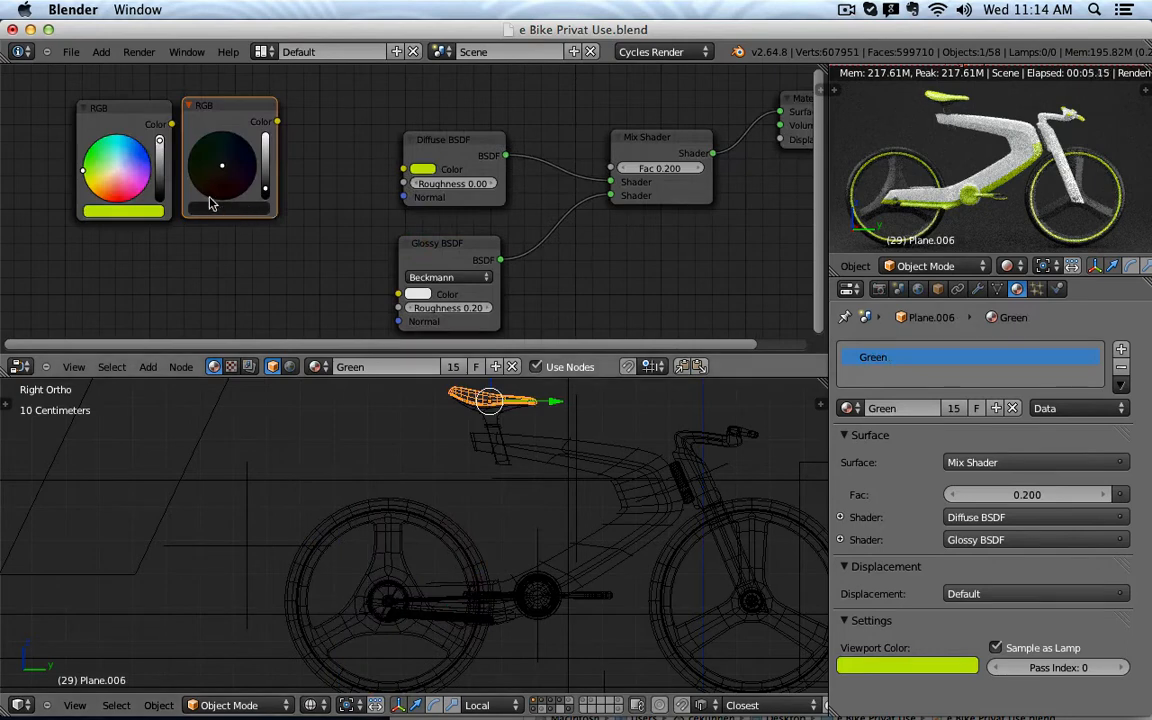
pyautogui.hotkey('shift', 'd')
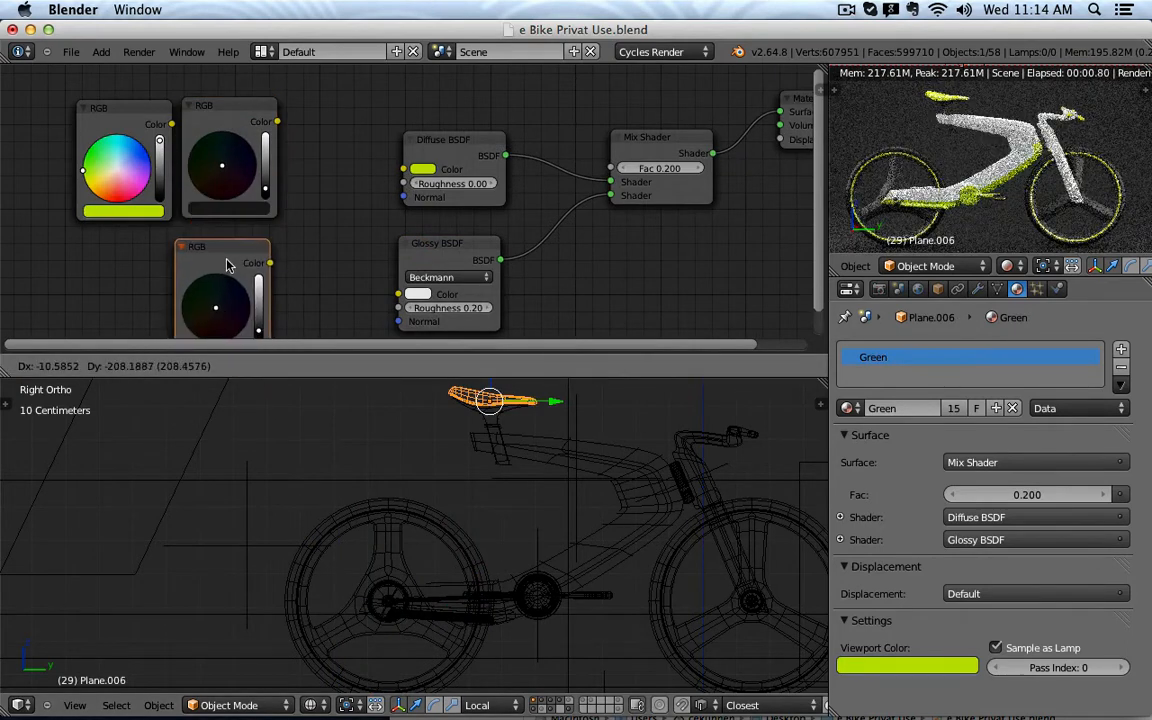
pyautogui.click(226, 258)
pyautogui.moveTo(286, 250); pyautogui.dragTo(291, 193, button='middle')
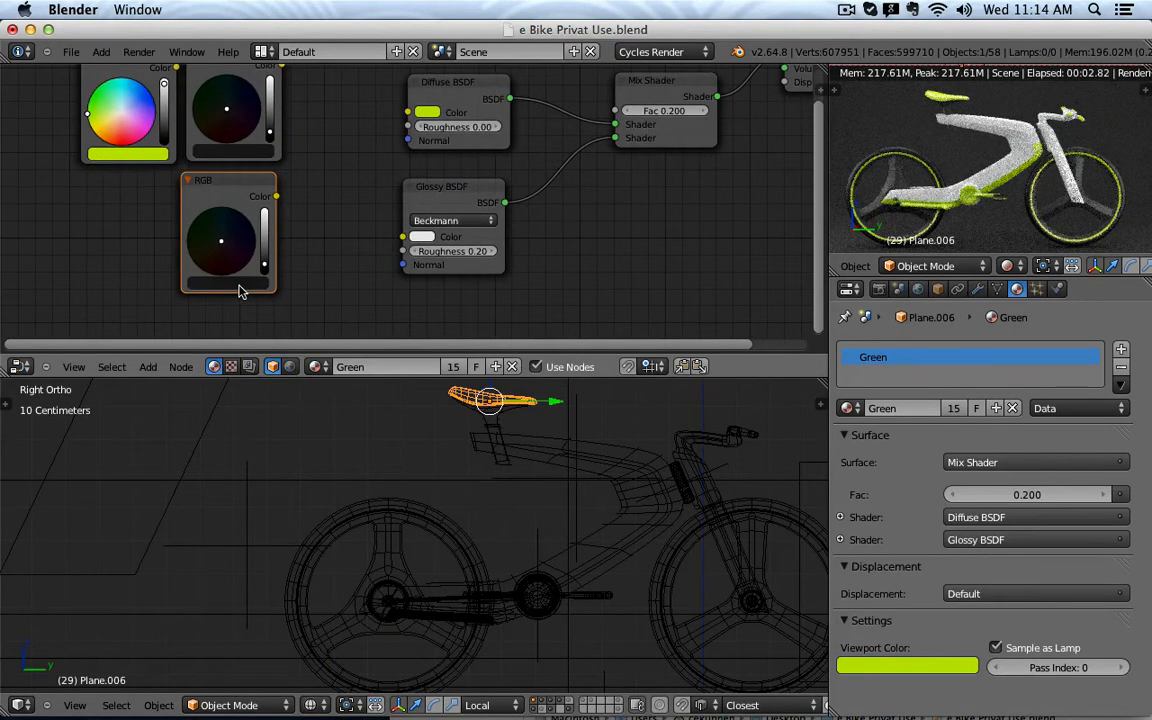
pyautogui.moveTo(264, 265); pyautogui.dragTo(264, 259)
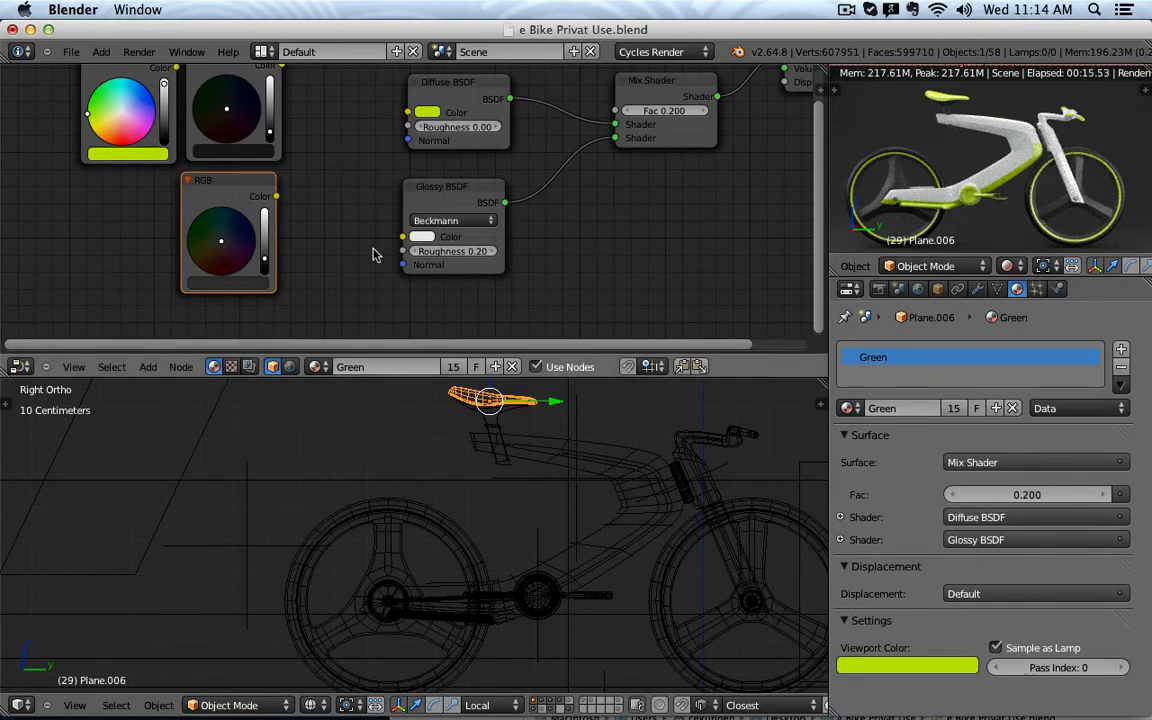
# Step: Combine the three RGB nodes into a new node group
pyautogui.scroll(-4, 367, 237)
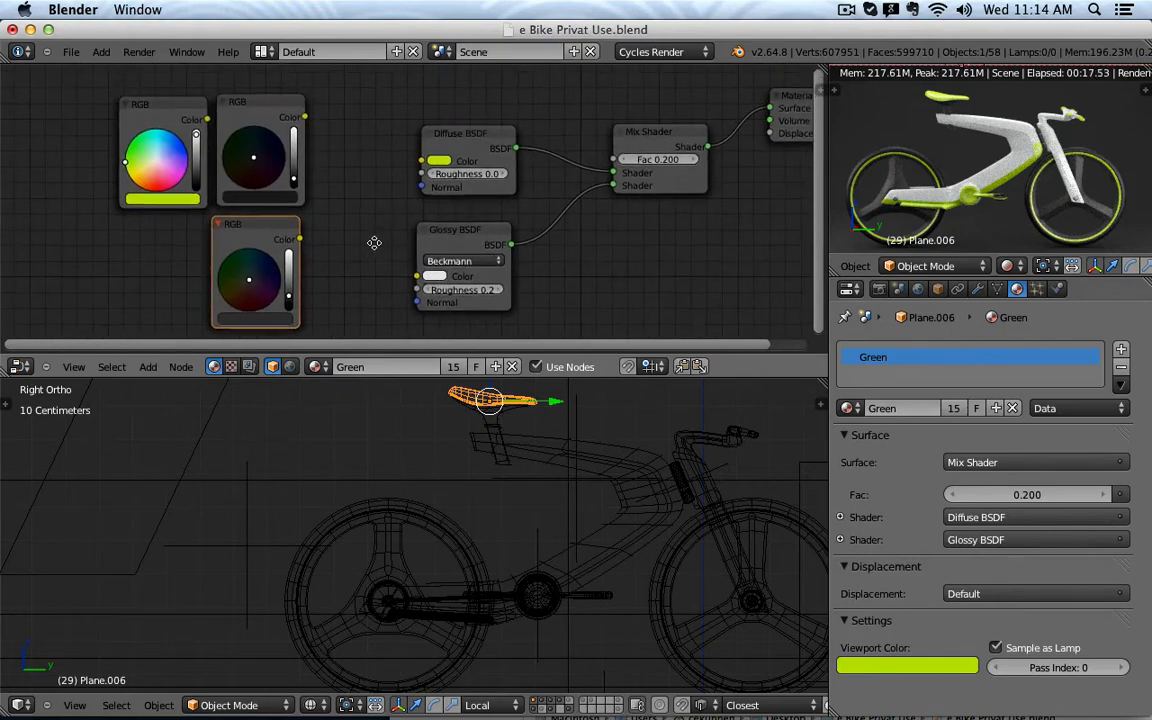
pyautogui.scroll(-2, 155, 150)
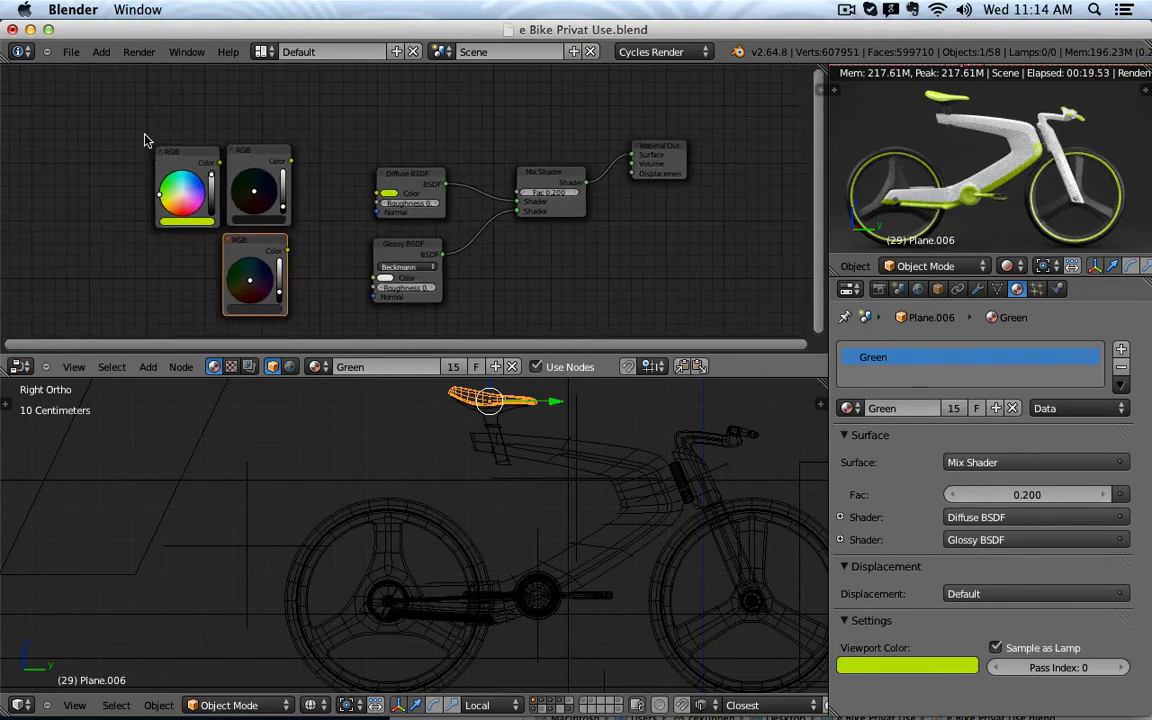
pyautogui.press('b')
pyautogui.moveTo(125, 110); pyautogui.dragTo(330, 326)
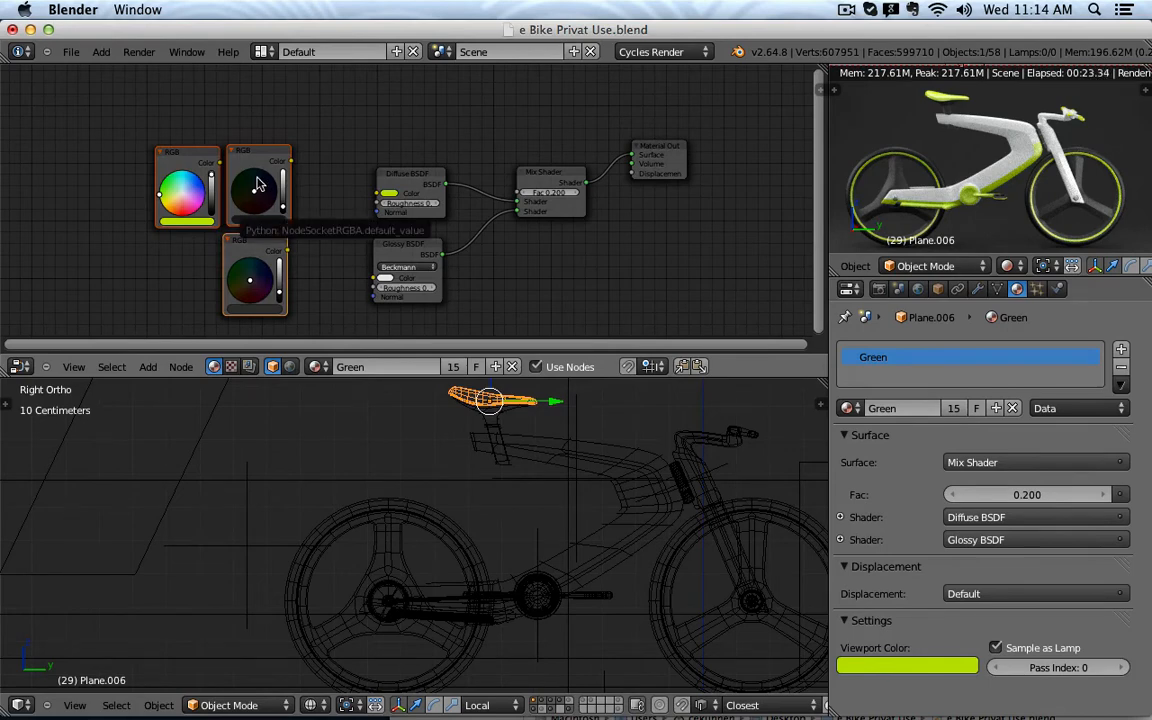
pyautogui.press('b')
pyautogui.moveTo(136, 114); pyautogui.dragTo(321, 329)
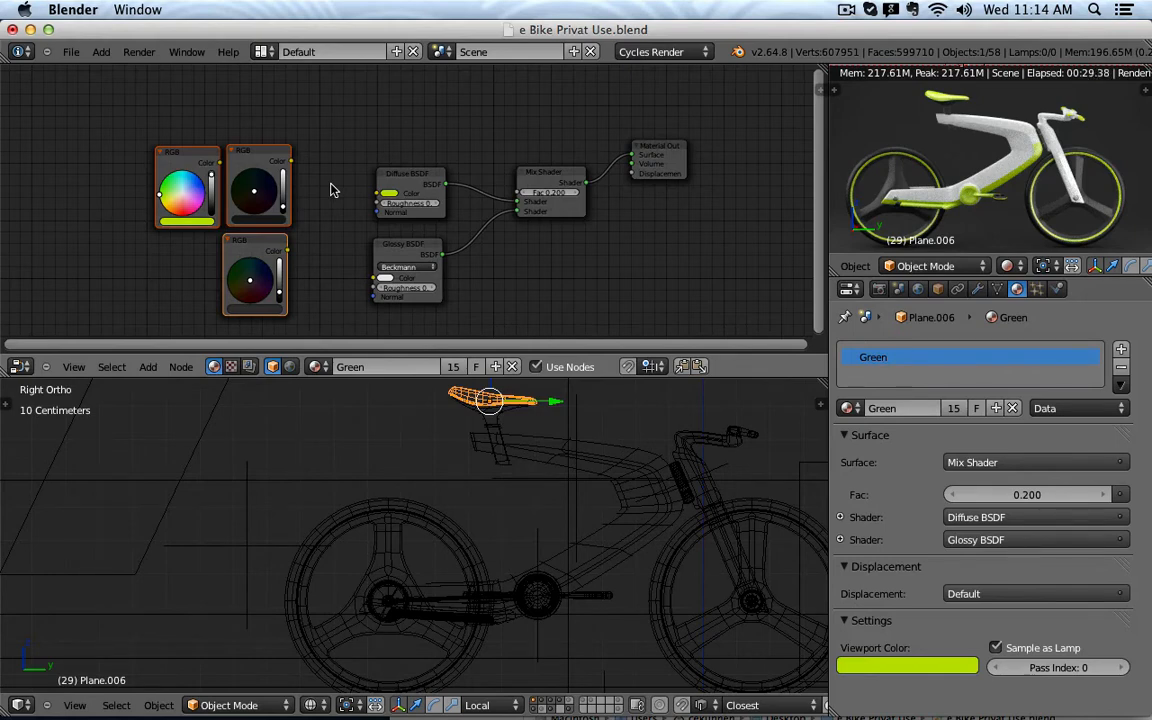
pyautogui.press('g')
pyautogui.click(331, 190)
pyautogui.hotkey('ctrl', 'g')
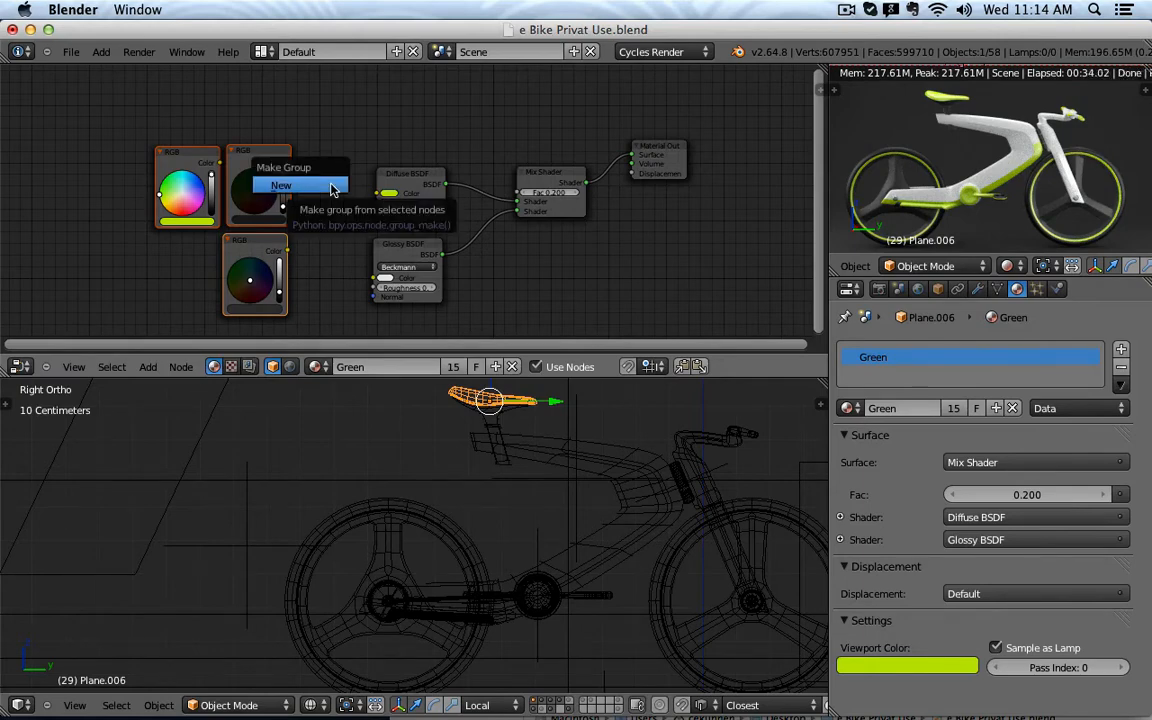
pyautogui.click(331, 188)
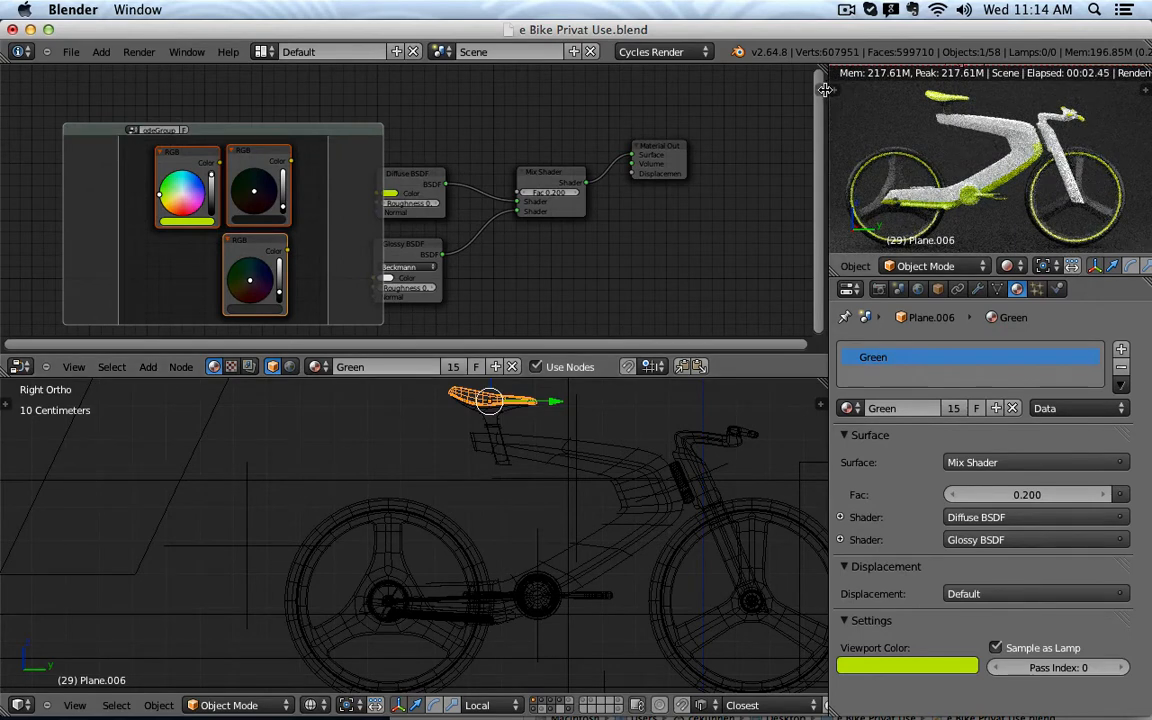
# Step: Set the lower RGB node's label and name to Color Inputs, and rename the node group Color Inputs as well
pyautogui.press('n')
pyautogui.click(764, 103)
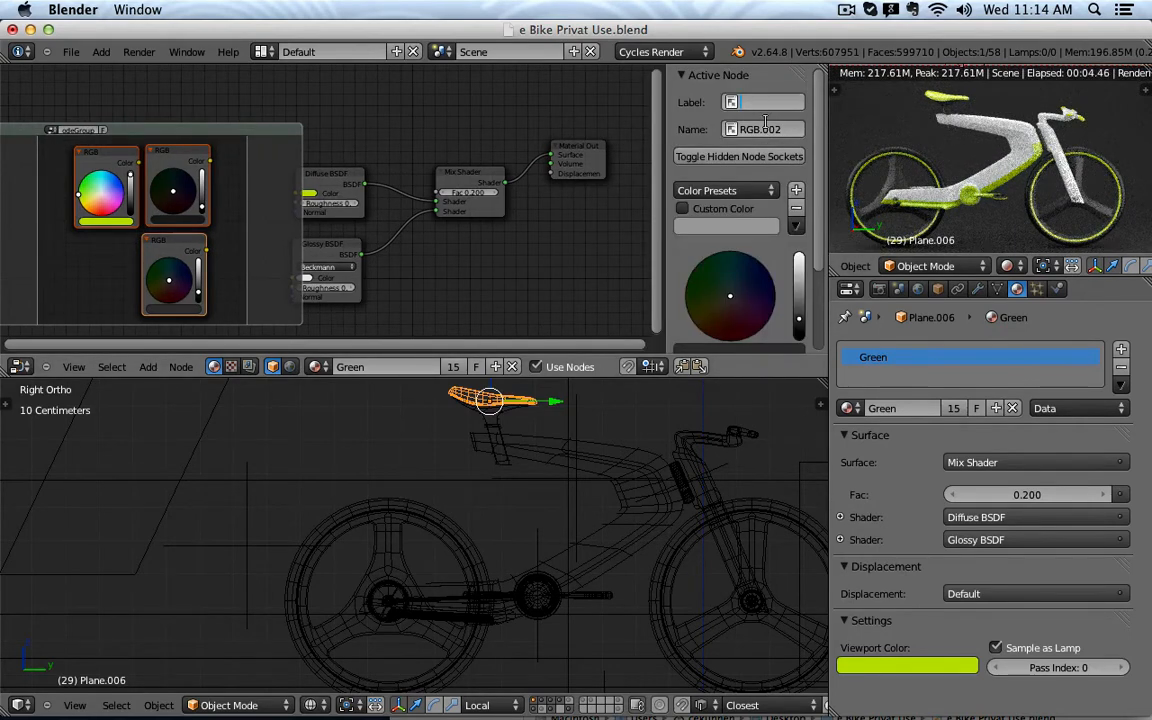
pyautogui.write('Color Inputs')
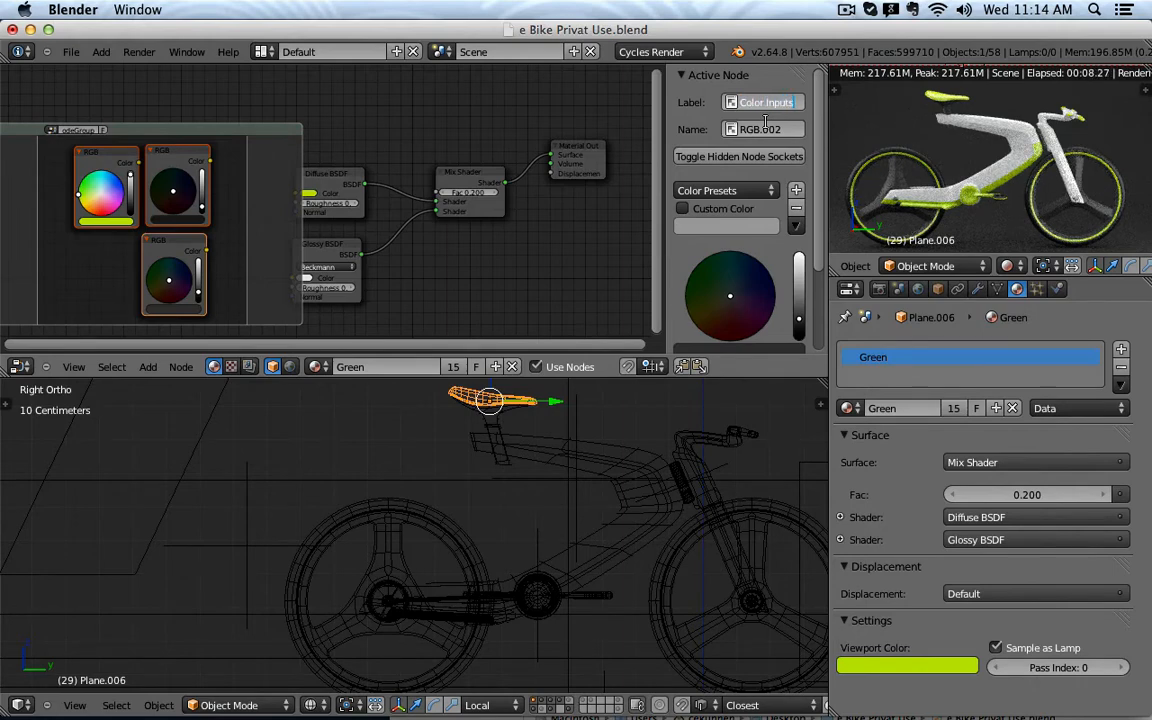
pyautogui.press('Return')
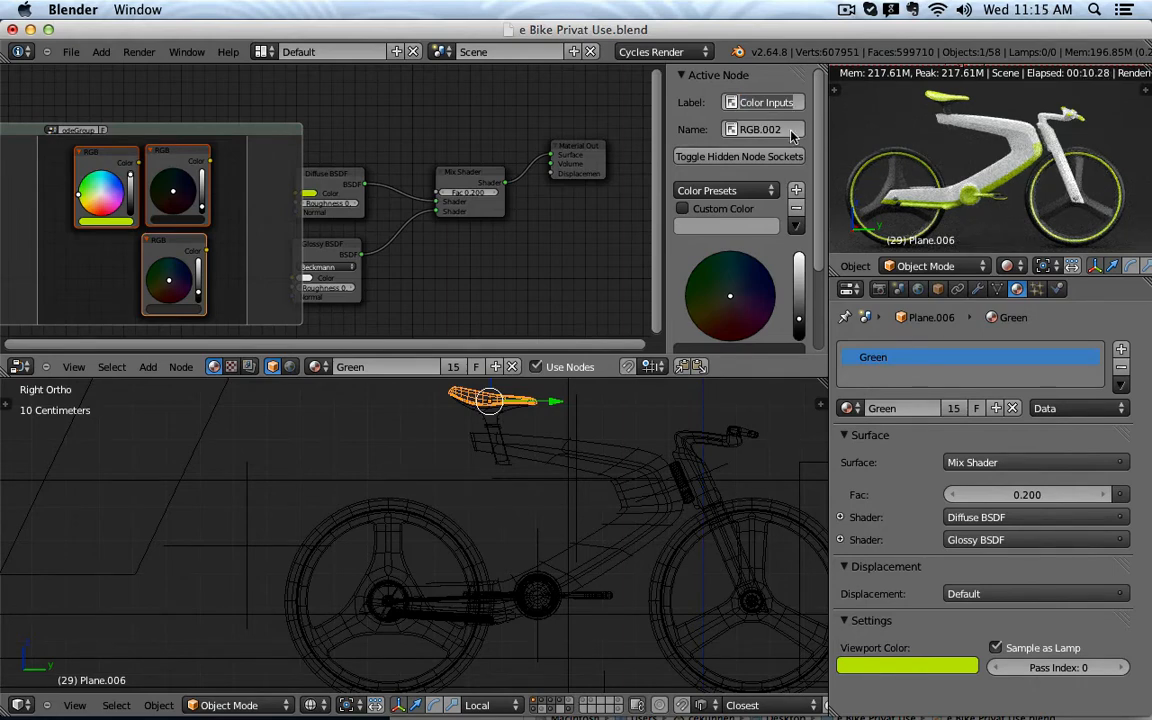
pyautogui.click(789, 130)
pyautogui.press('super+a')
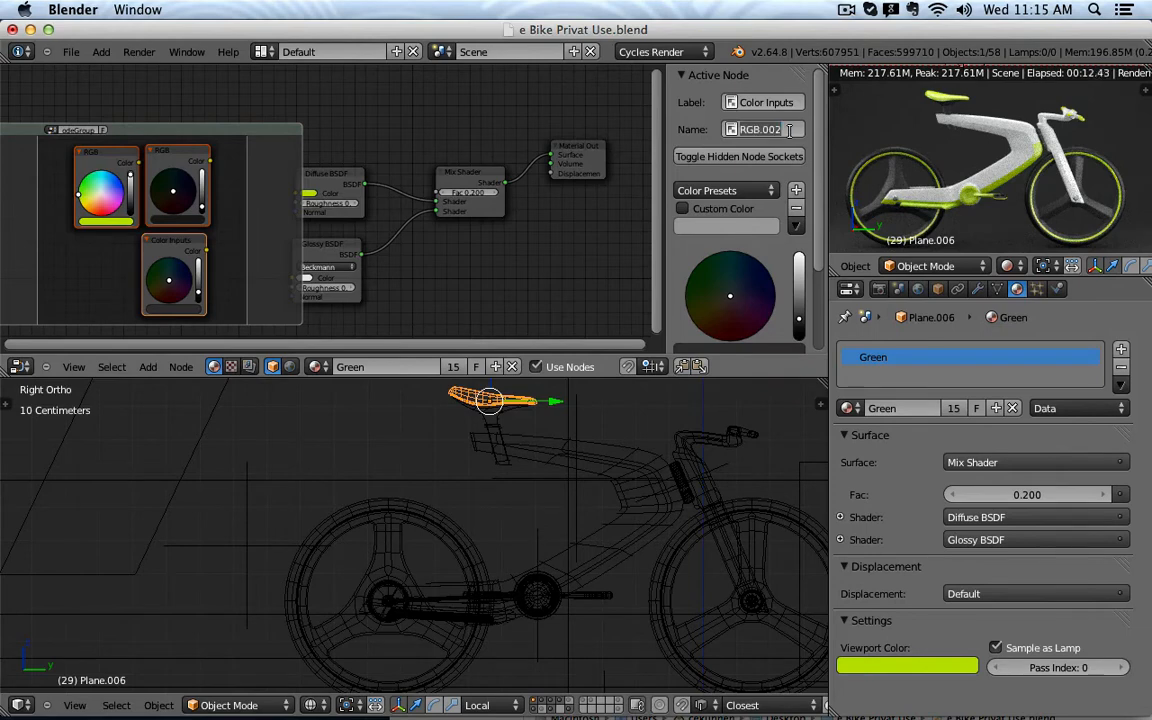
pyautogui.write('Color Inputs')
pyautogui.press('Return')
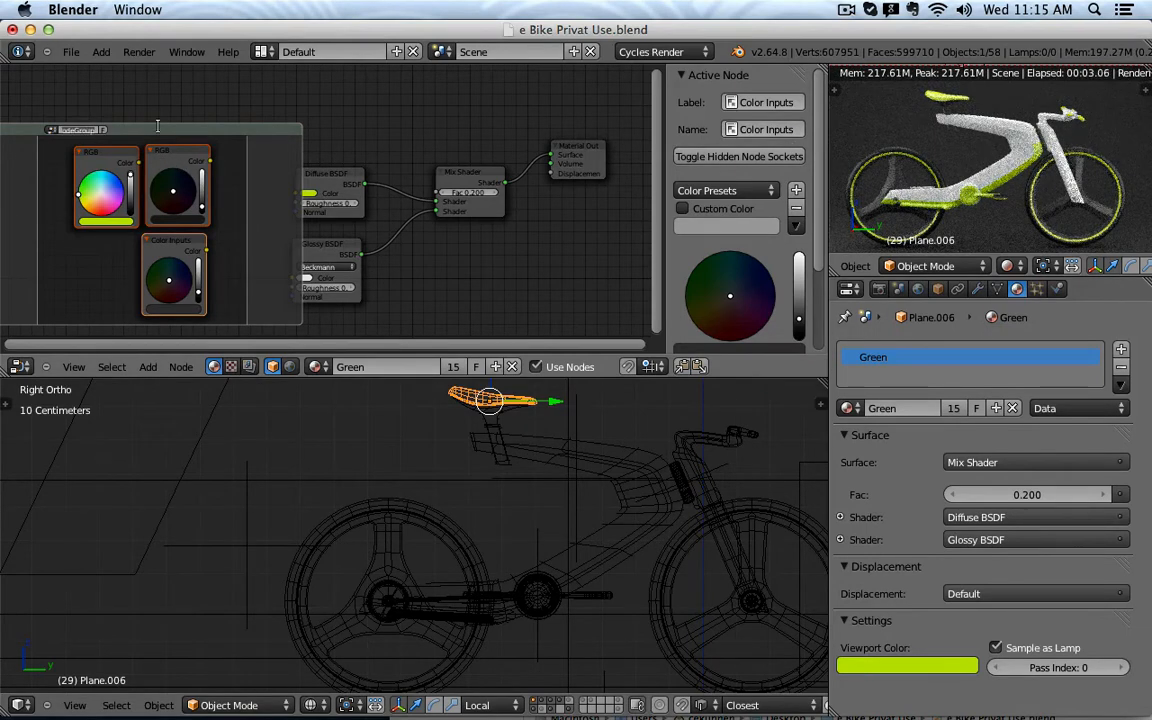
pyautogui.write('Co')
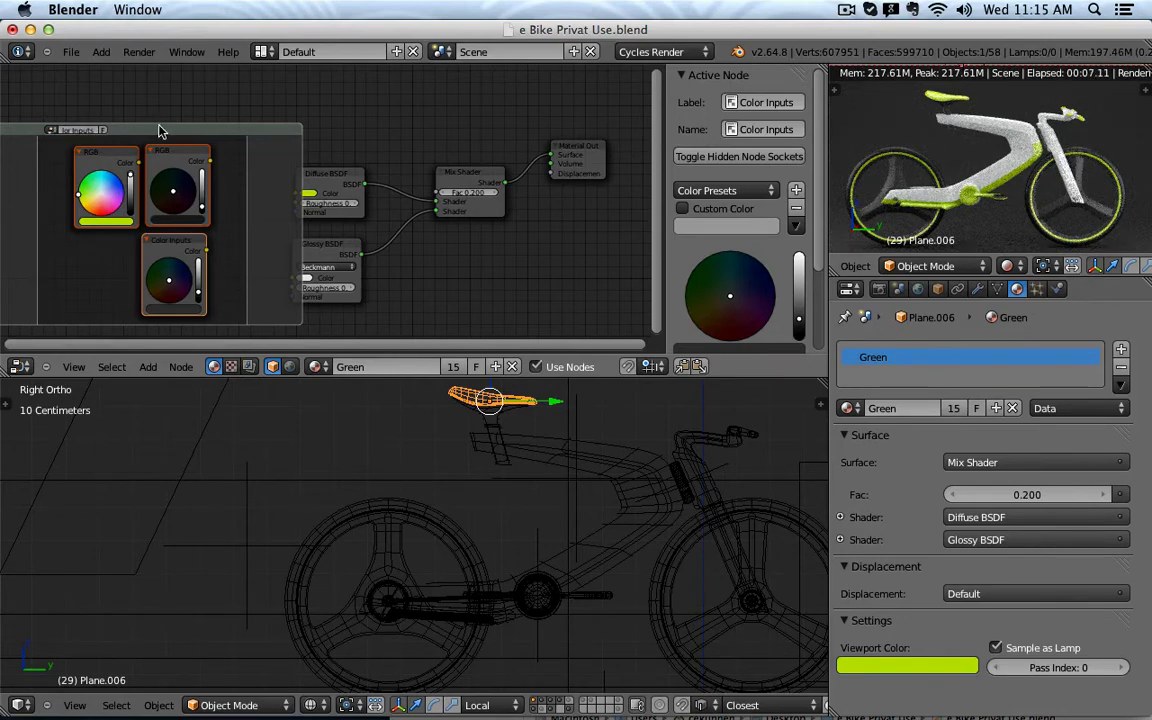
# Step: Label the green RGB node in the group Green
pyautogui.click(107, 150)
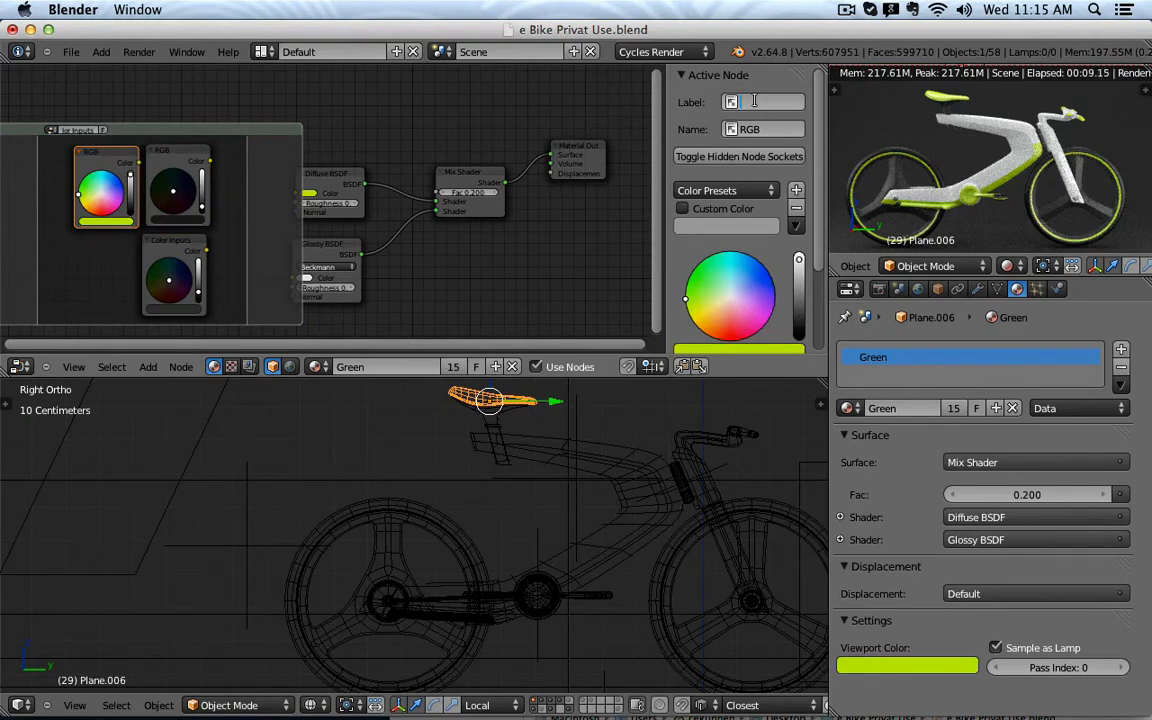
pyautogui.click(754, 101)
pyautogui.write('Green')
pyautogui.press('Return')
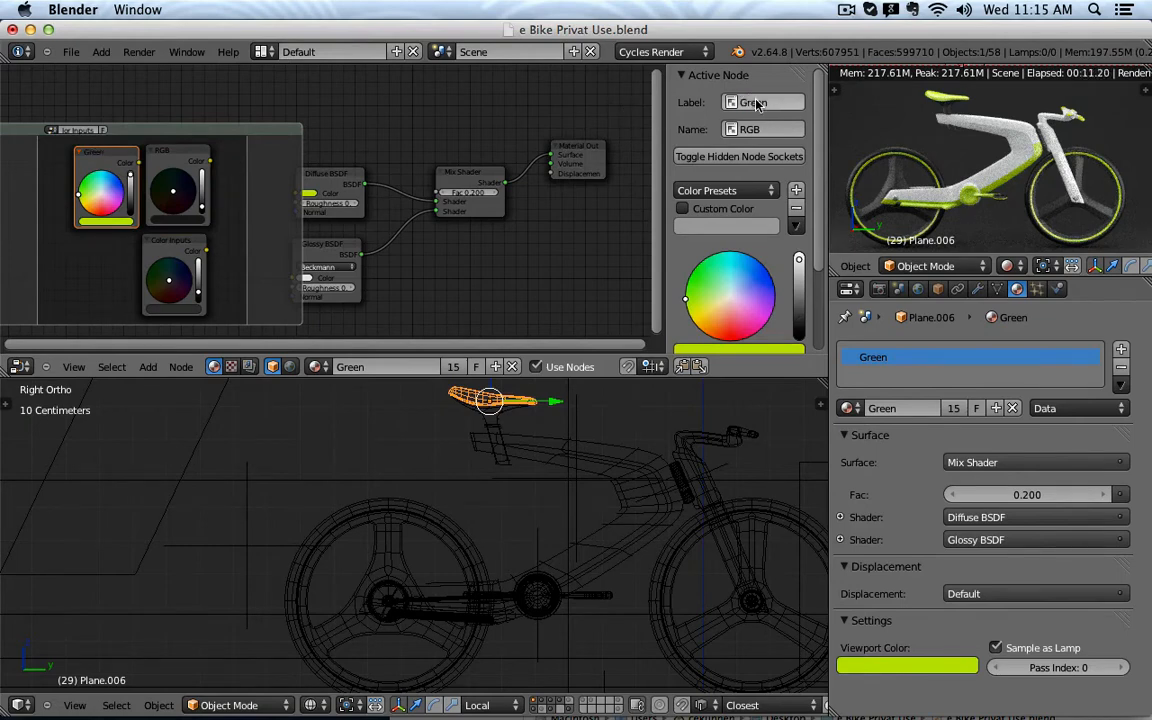
# Step: Label the dark RGB node beside the Green node Gray Dark
pyautogui.click(175, 148)
pyautogui.click(760, 101)
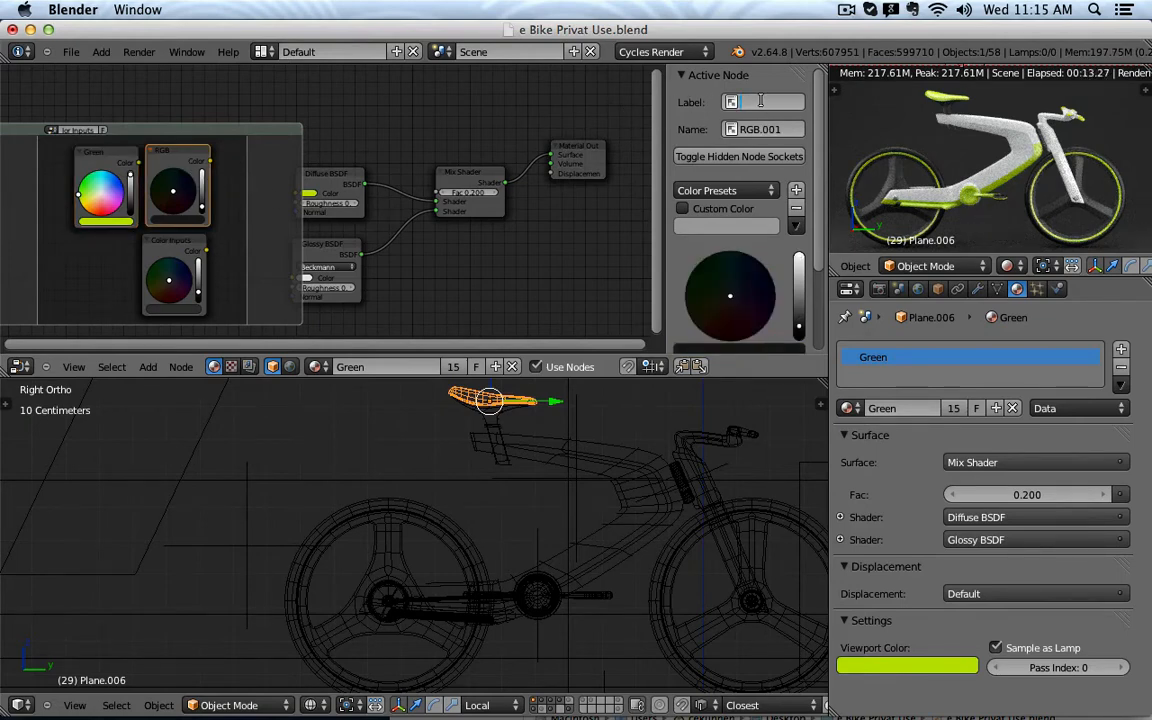
pyautogui.write('Gray Dar')
pyautogui.write('k')
pyautogui.press('Return')
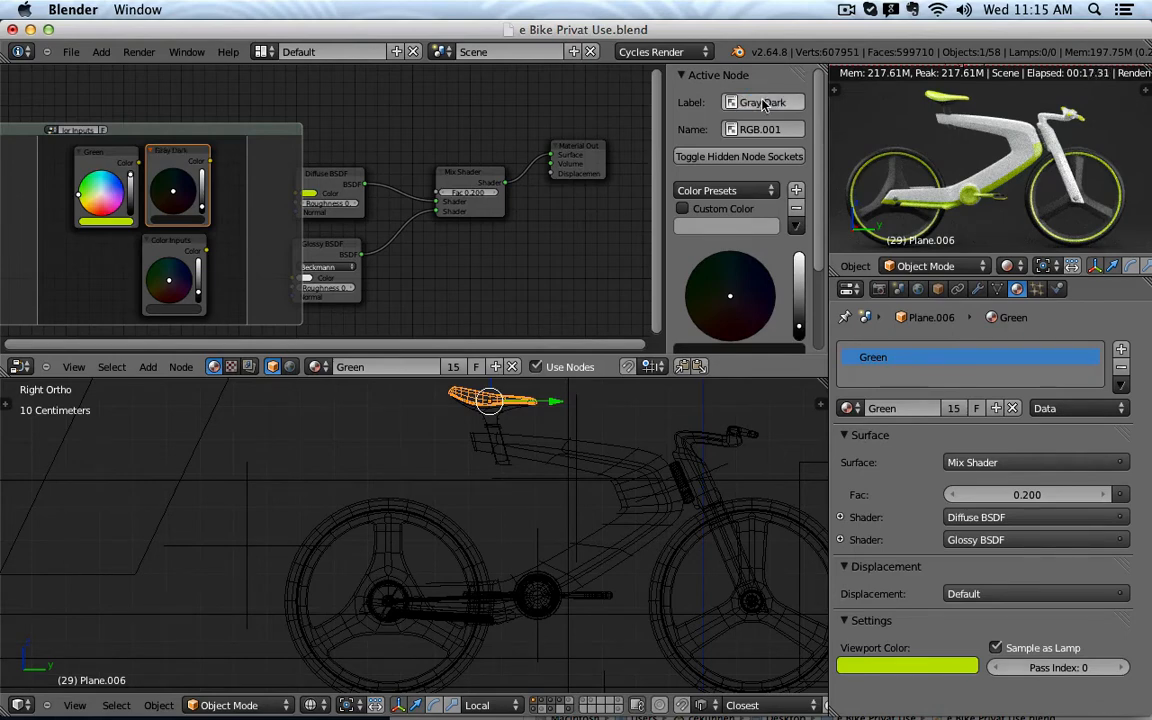
# Step: Label the lower RGB node in the group Gray Bright
pyautogui.click(170, 242)
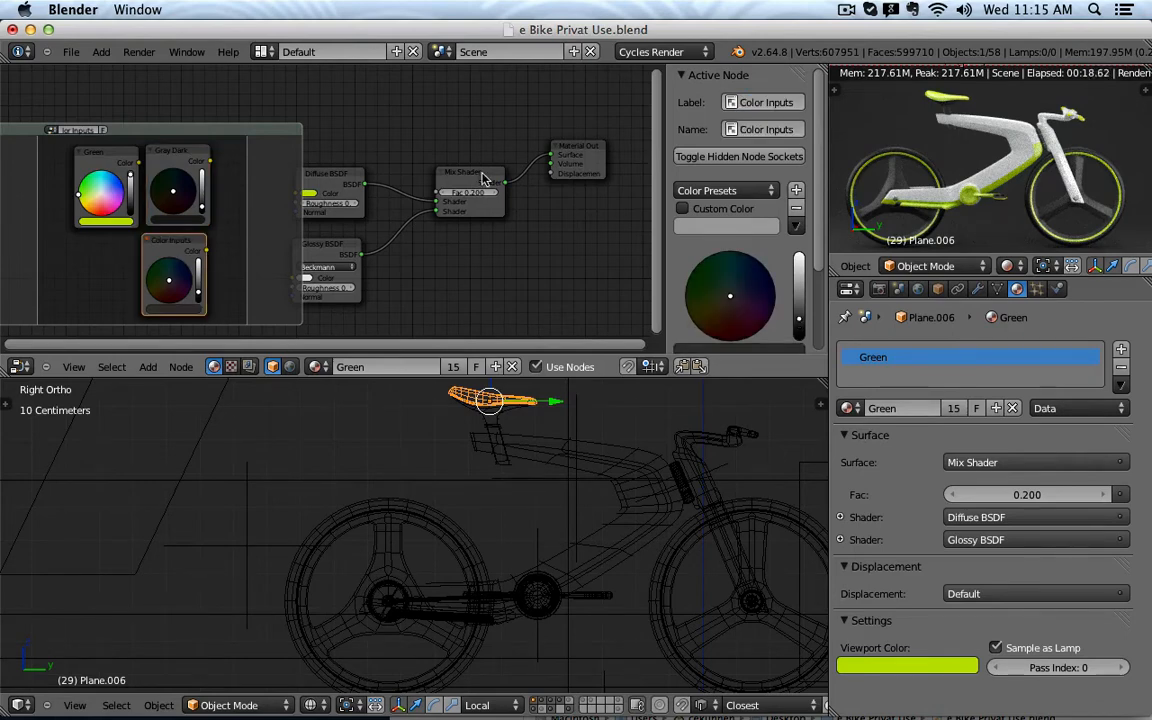
pyautogui.click(775, 102)
pyautogui.write('Gray Bright')
pyautogui.press('Return')
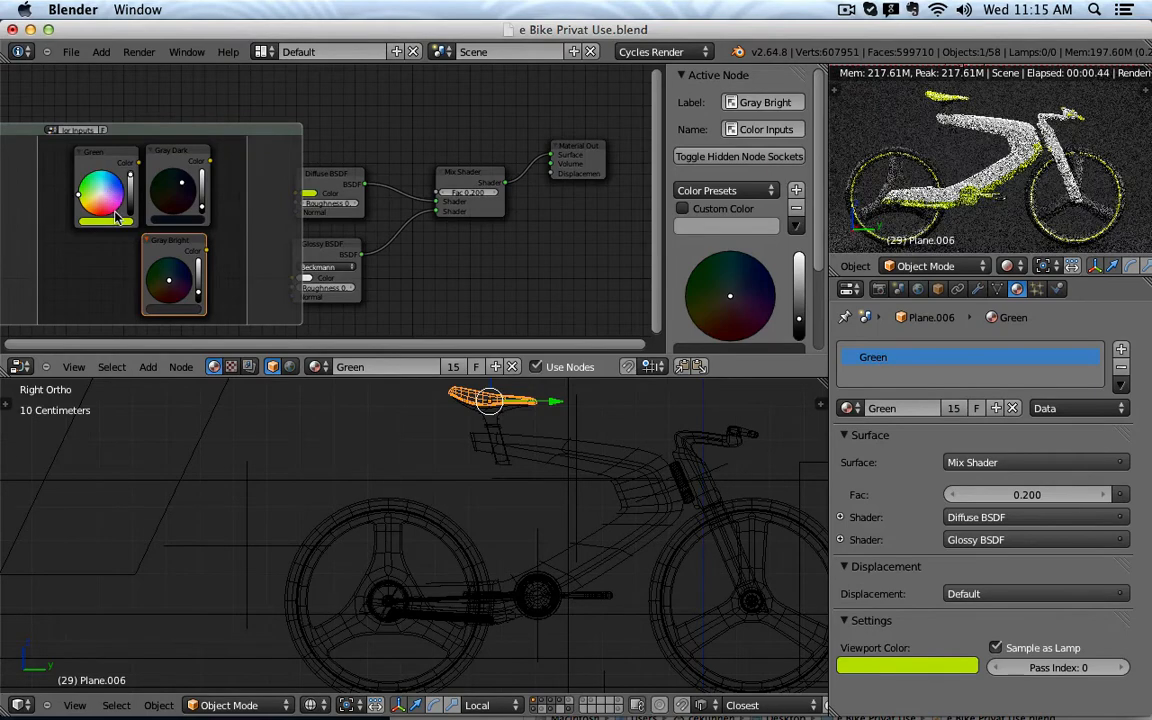
# Step: Change the Gray Bright node's name from Color Inputs to rgb.002
pyautogui.click(100, 157)
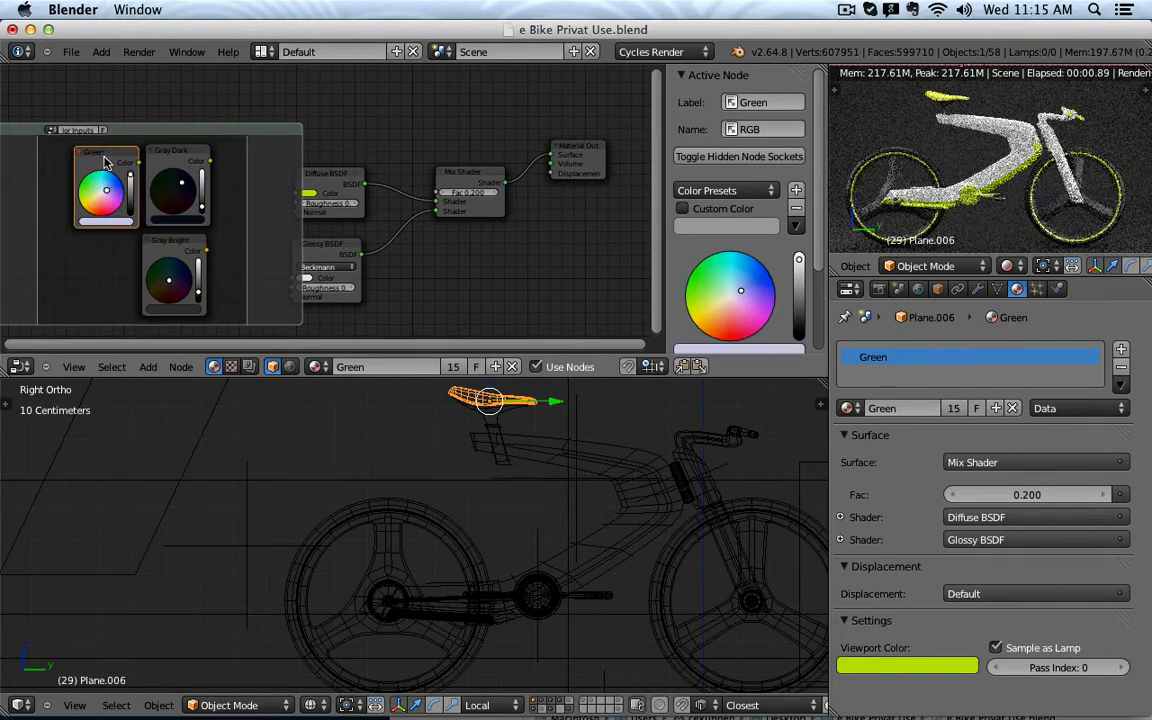
pyautogui.click(190, 167)
pyautogui.click(166, 245)
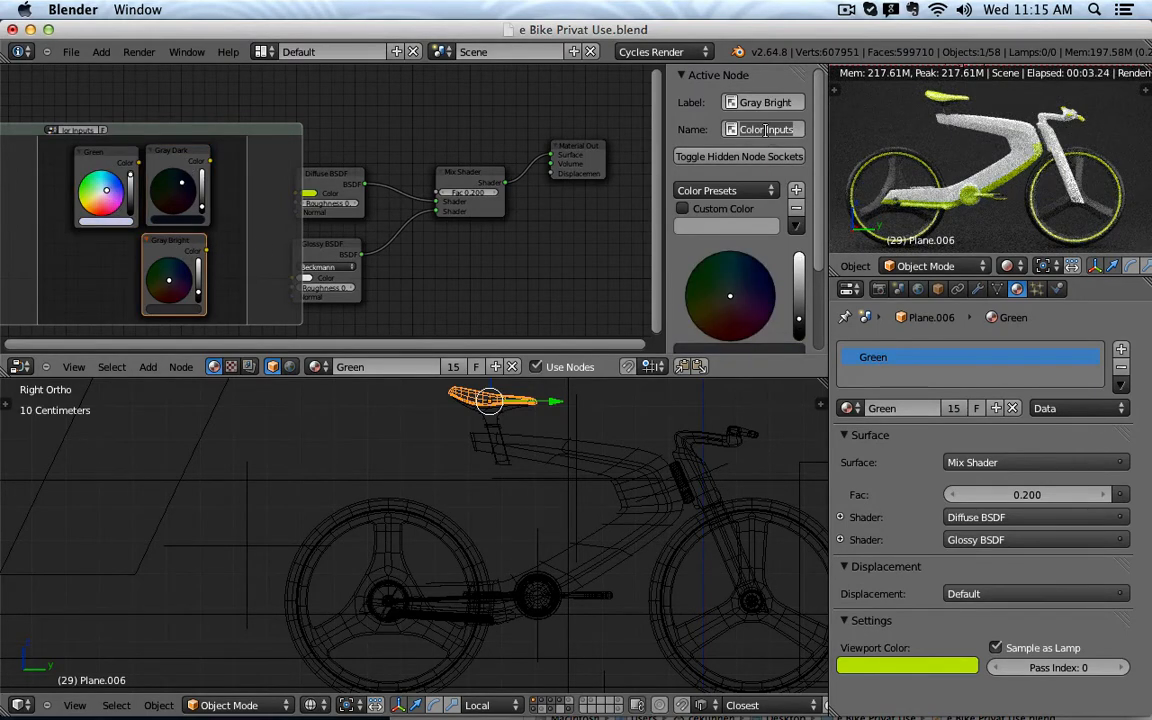
pyautogui.click(765, 130)
pyautogui.press('BackSpace')
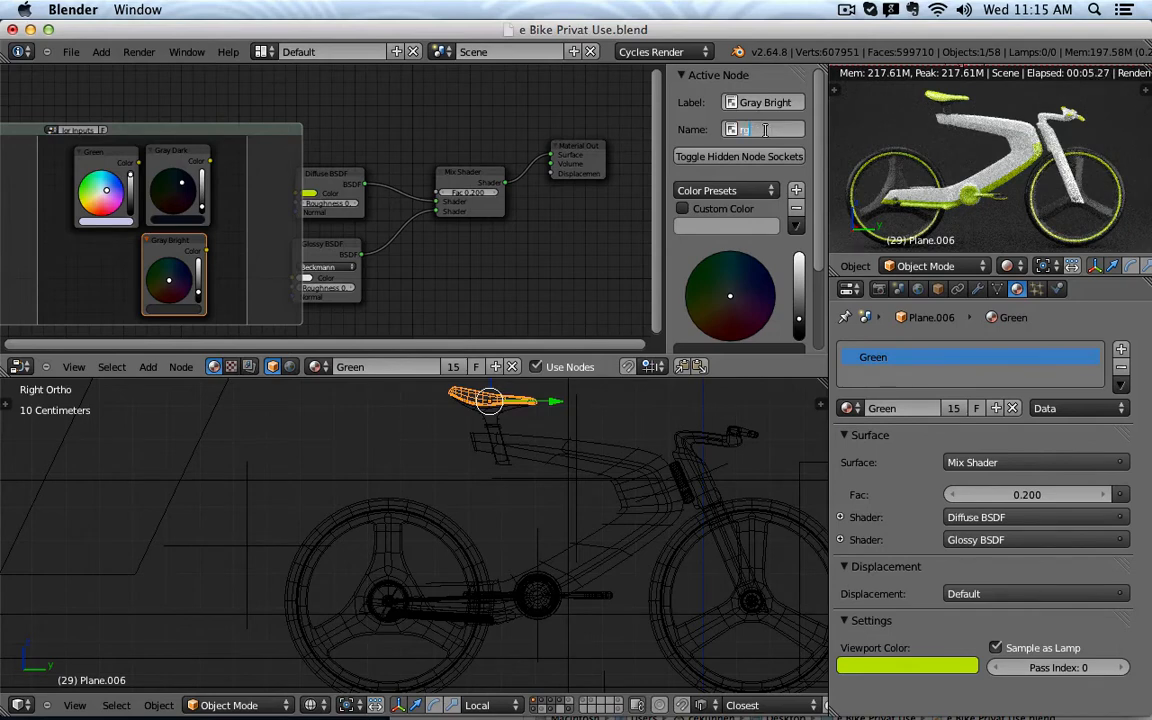
pyautogui.press('Return')
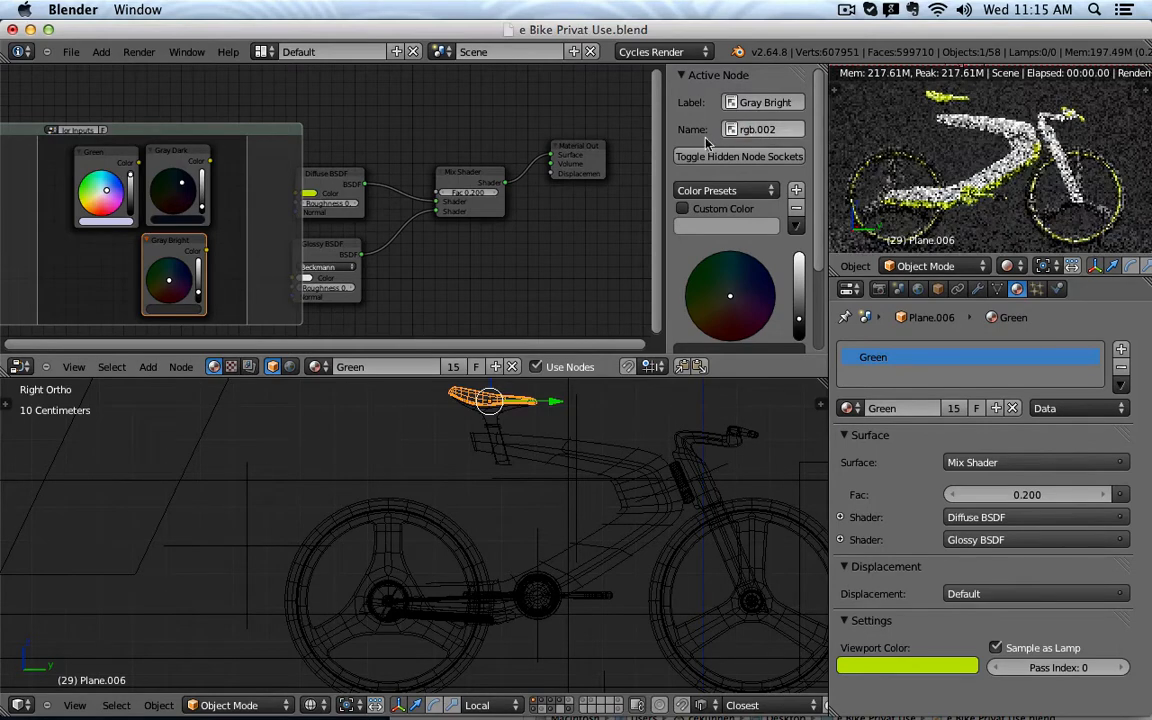
# Step: Maximize the node editor, stack the three color nodes in a column, and copy the Diffuse BSDF's green into the Green node
pyautogui.moveTo(265, 230); pyautogui.dragTo(418, 219, button='middle')
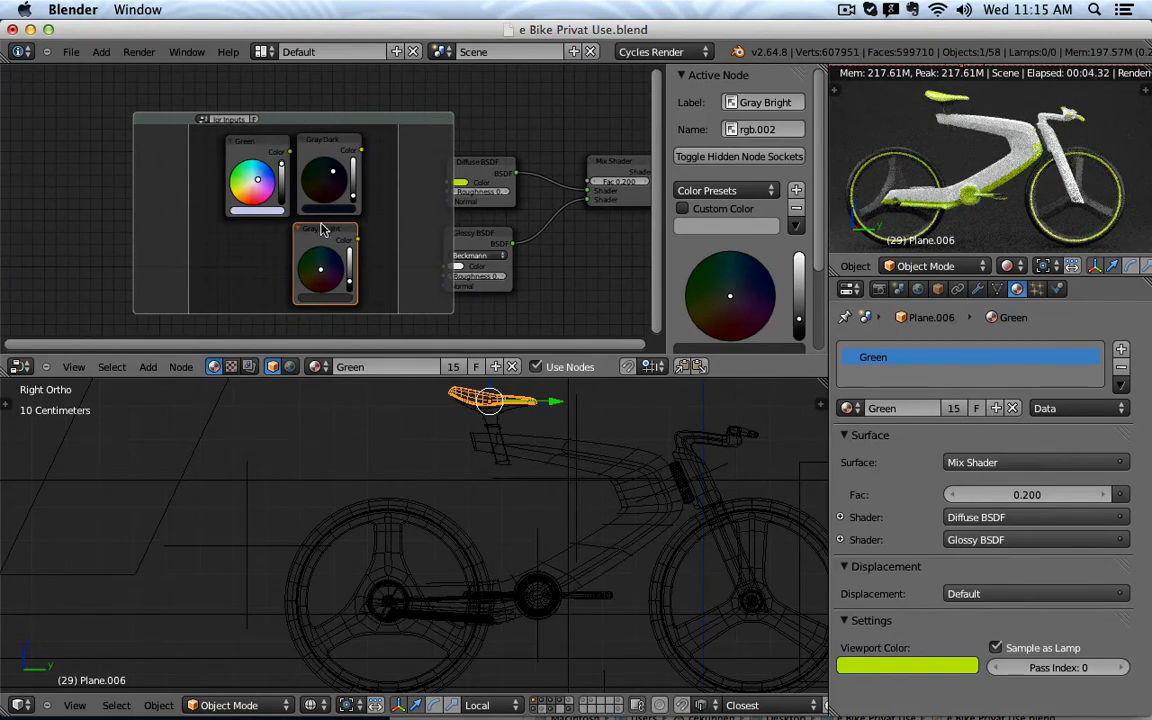
pyautogui.moveTo(296, 208); pyautogui.dragTo(329, 175, button='middle')
pyautogui.hotkey('ctrl', 'Up')
pyautogui.scroll(2, 460, 310)
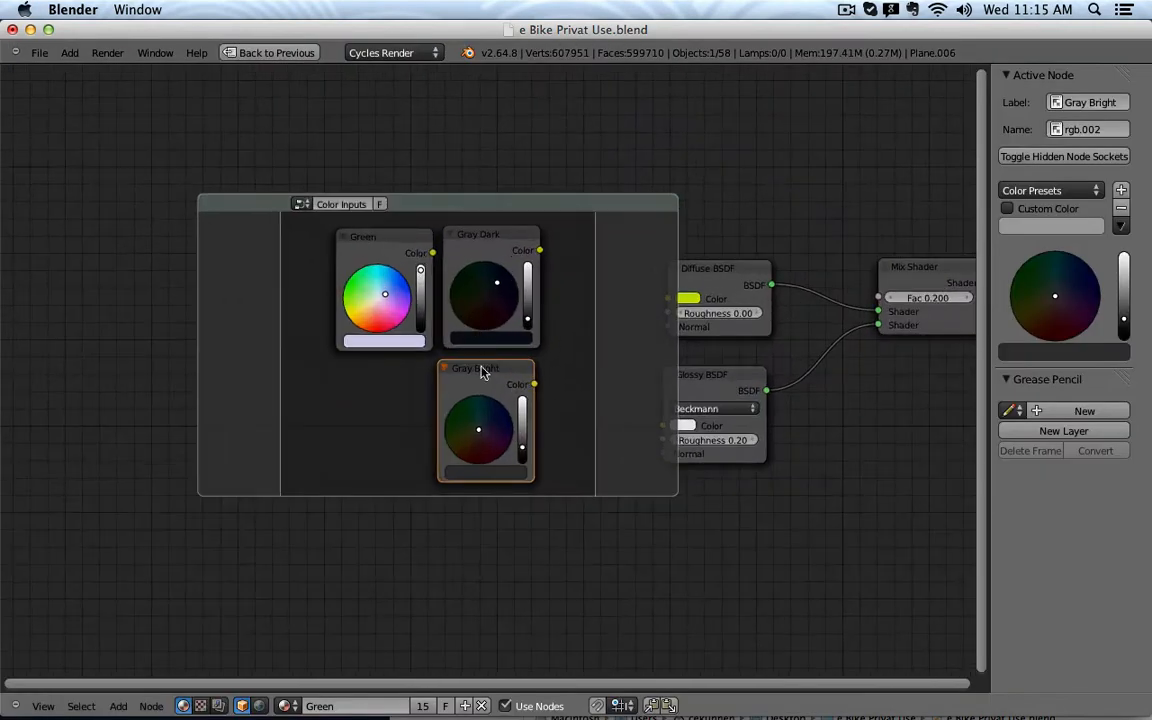
pyautogui.moveTo(485, 371); pyautogui.dragTo(374, 522)
pyautogui.moveTo(491, 245); pyautogui.dragTo(378, 401)
pyautogui.moveTo(690, 301); pyautogui.dragTo(378, 340)
# Step: Connect the Green, Gray Dark and Gray Bright color outputs to the group's output side as three separate sockets
pyautogui.moveTo(433, 253); pyautogui.dragTo(490, 437)
pyautogui.moveTo(427, 401); pyautogui.dragTo(515, 470)
pyautogui.moveTo(424, 541); pyautogui.dragTo(520, 480)
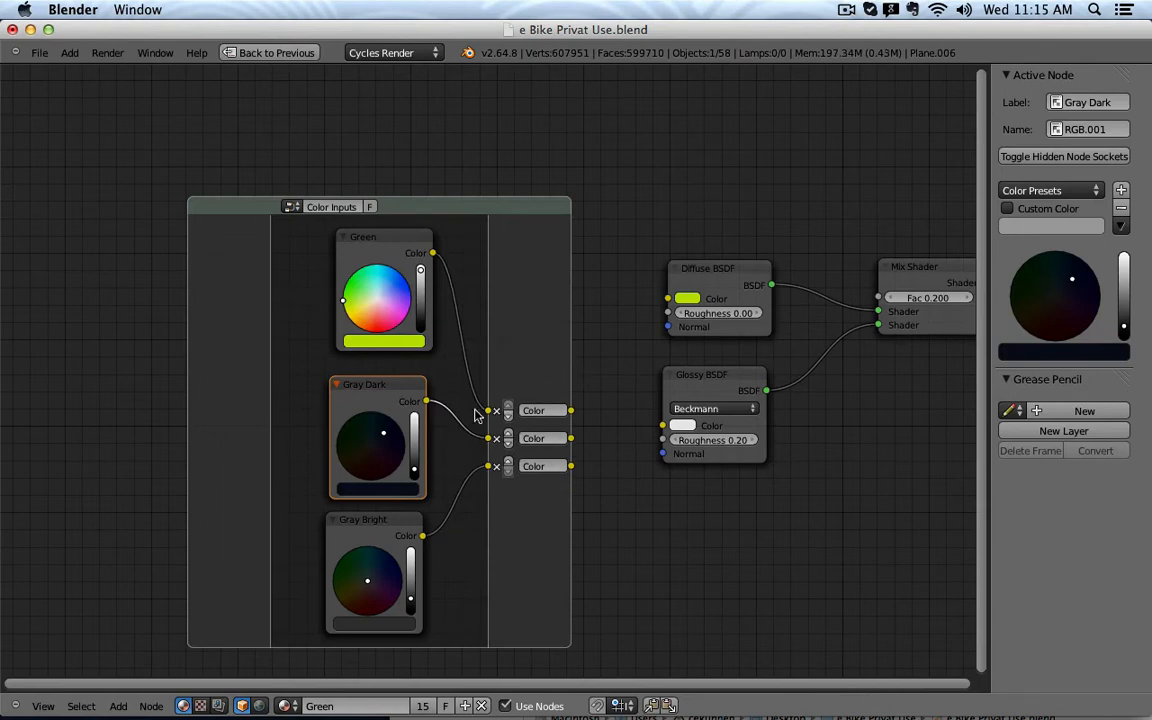
# Step: Rename the three group output sockets Green, Gray Dark and Gray Bright, and close the group
pyautogui.doubleClick(550, 411)
pyautogui.write('Green')
pyautogui.press('Return')
pyautogui.doubleClick(549, 438)
pyautogui.write('Gray')
pyautogui.write(' Dark')
pyautogui.press('Return')
pyautogui.doubleClick(549, 465)
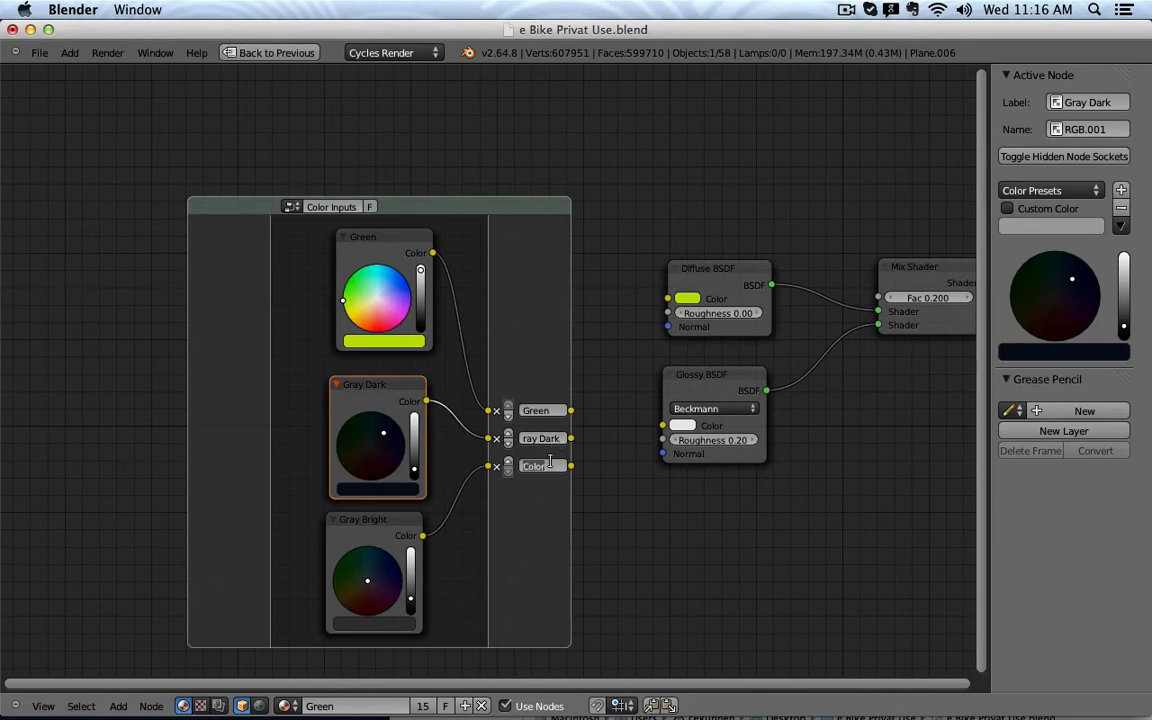
pyautogui.write('Gr')
pyautogui.write('ay Bright')
pyautogui.press('Return')
pyautogui.press('Tab')
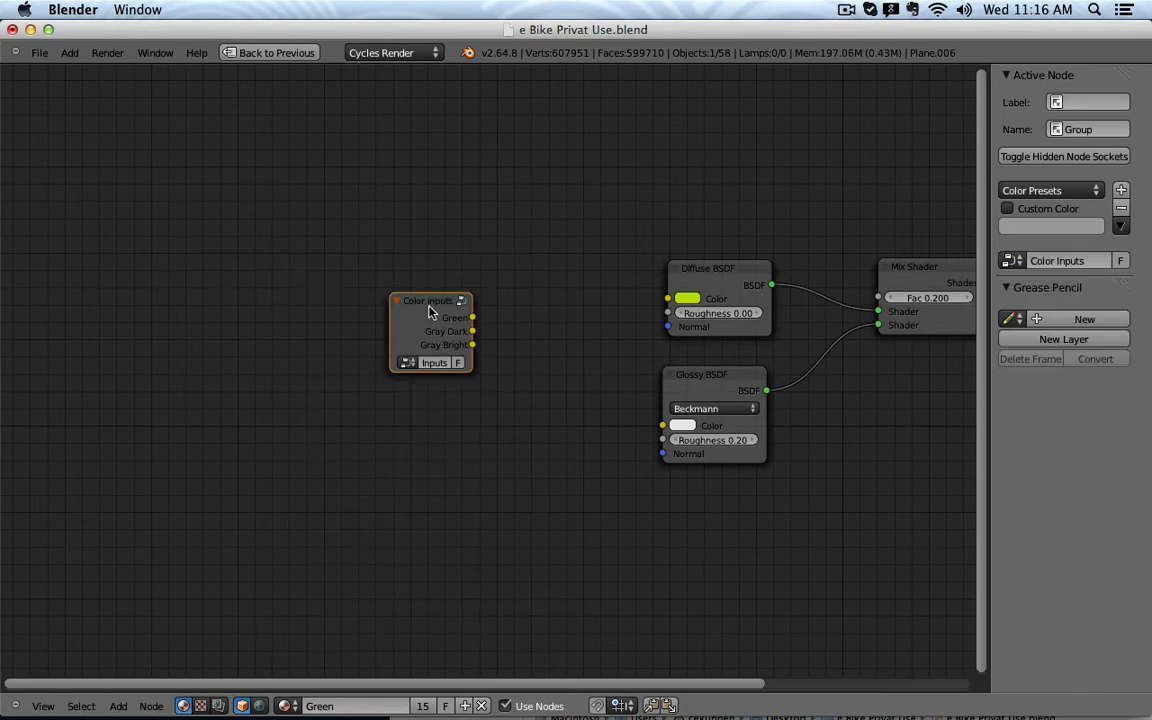
# Step: Move the collapsed Color Inputs group farther from the shaders and link its Green output to the Diffuse BSDF's Color
pyautogui.press('Tab')
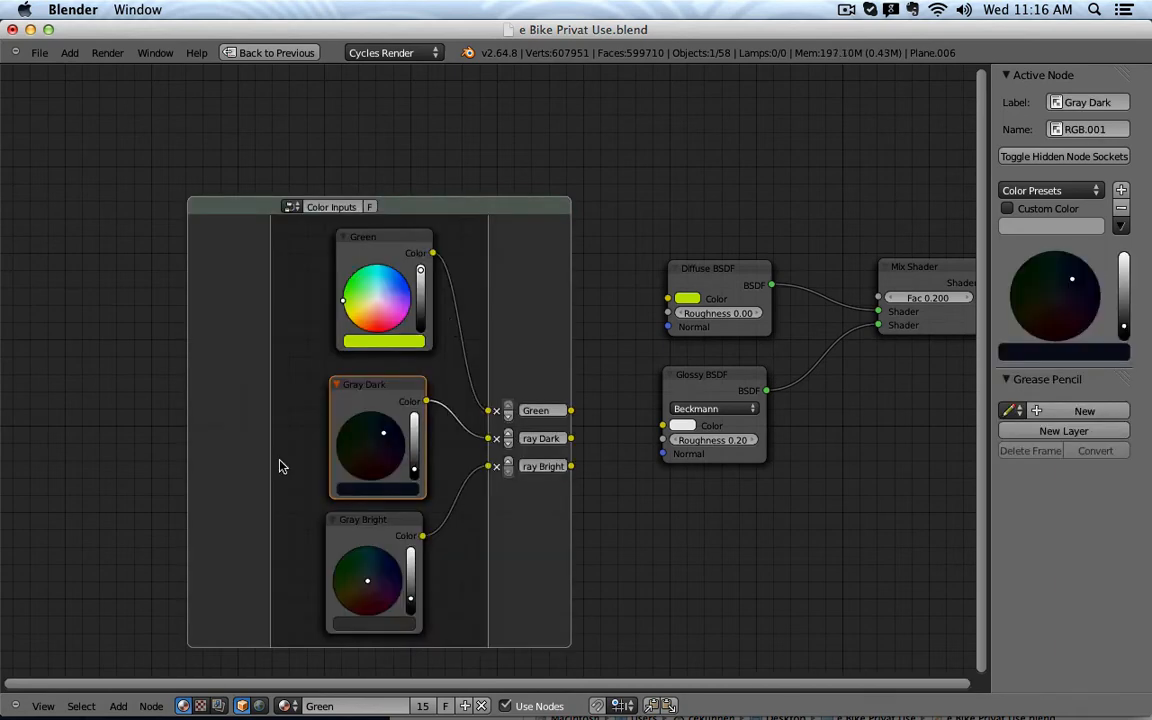
pyautogui.press('Tab')
pyautogui.press('g')
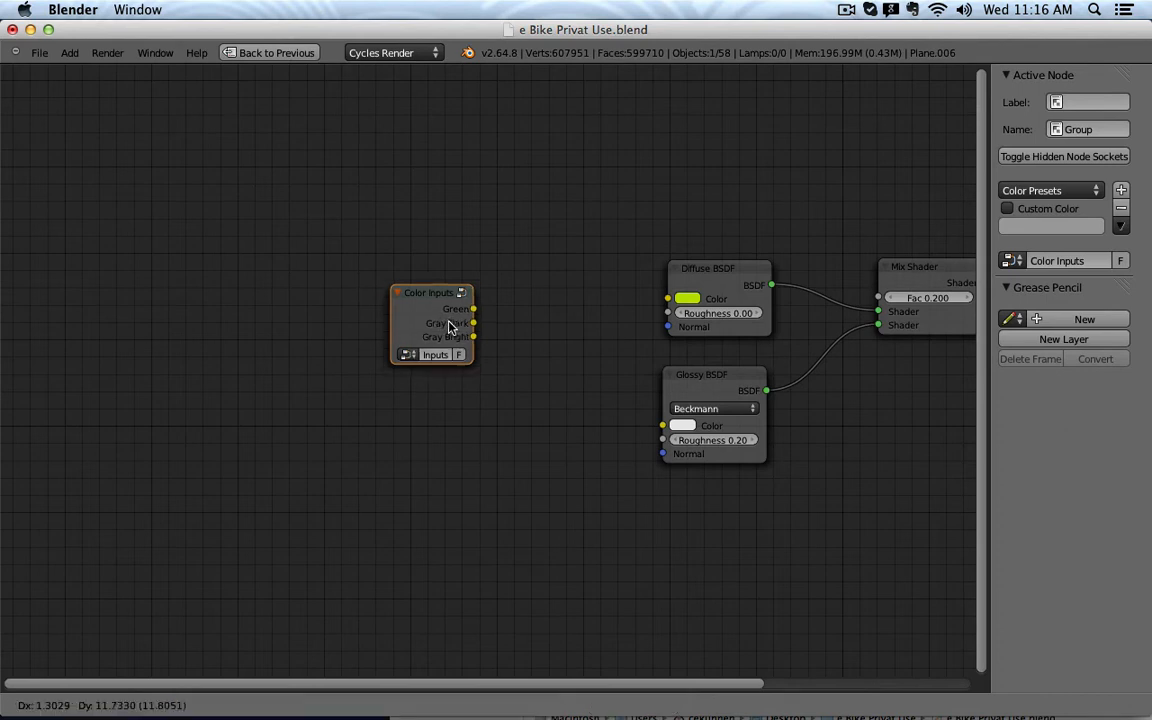
pyautogui.click(276, 261)
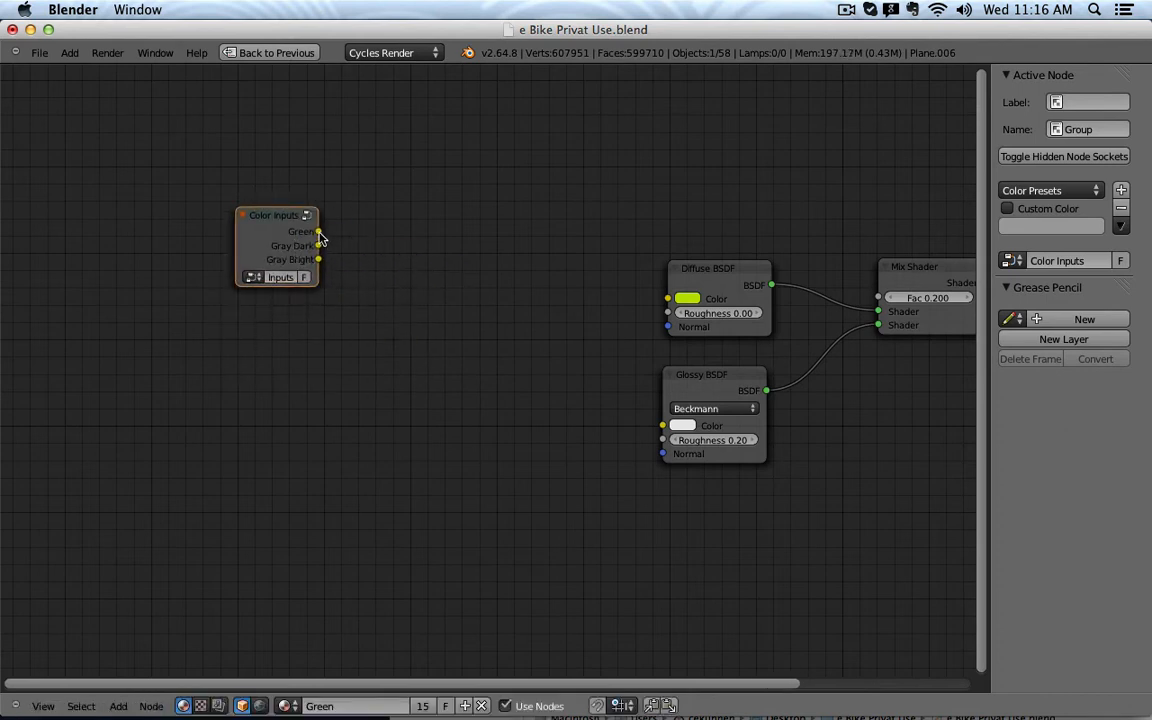
pyautogui.moveTo(318, 232); pyautogui.dragTo(667, 298)
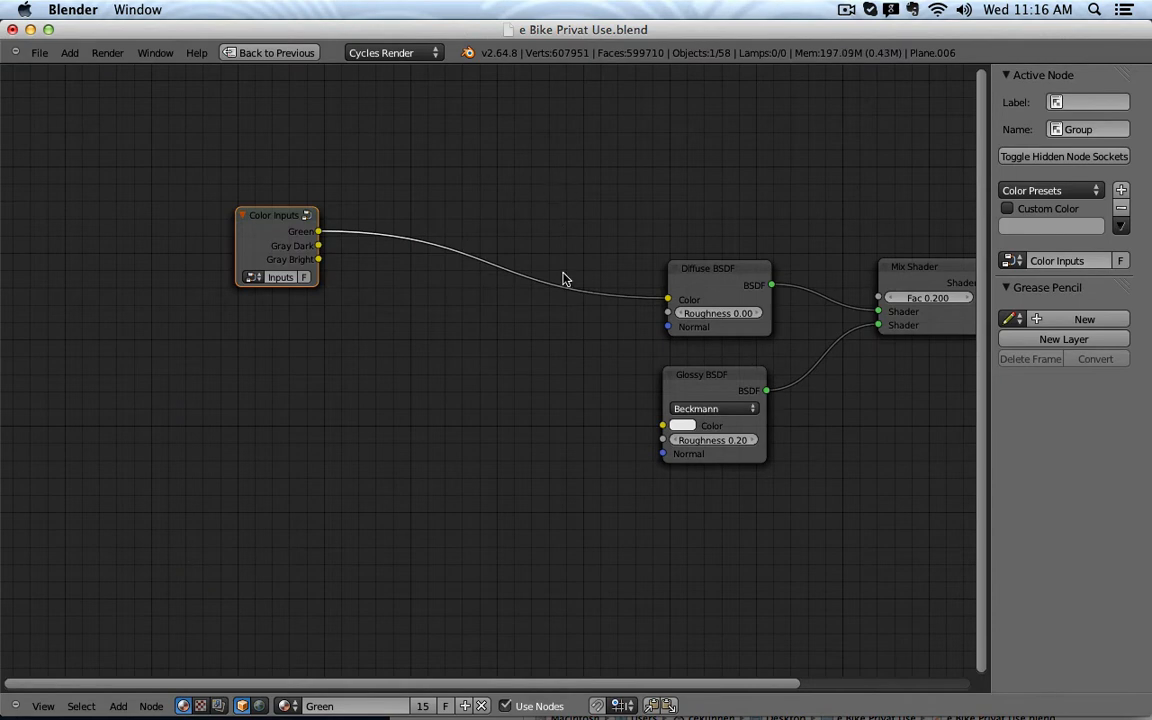
# Step: Restore the full multi-editor layout and switch the camera view from rendered preview to wireframe
pyautogui.scroll(-2, 323, 245)
pyautogui.hotkey('ctrl', 'Up')
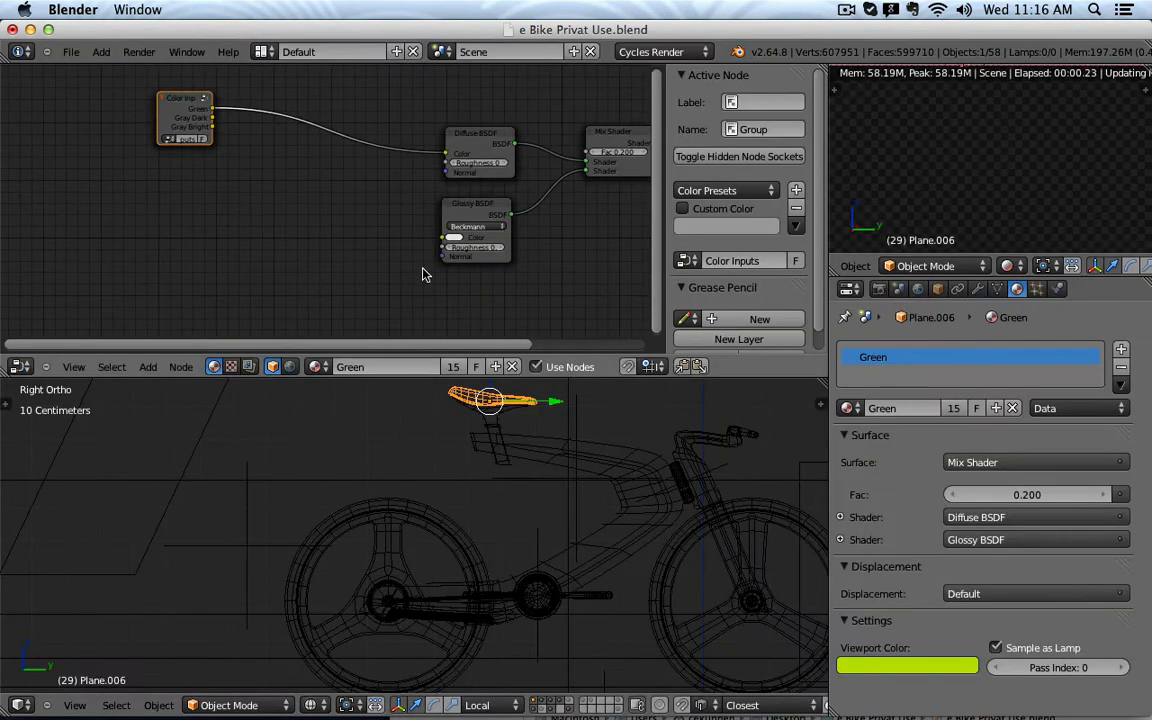
pyautogui.hotkey('shift', 'z')
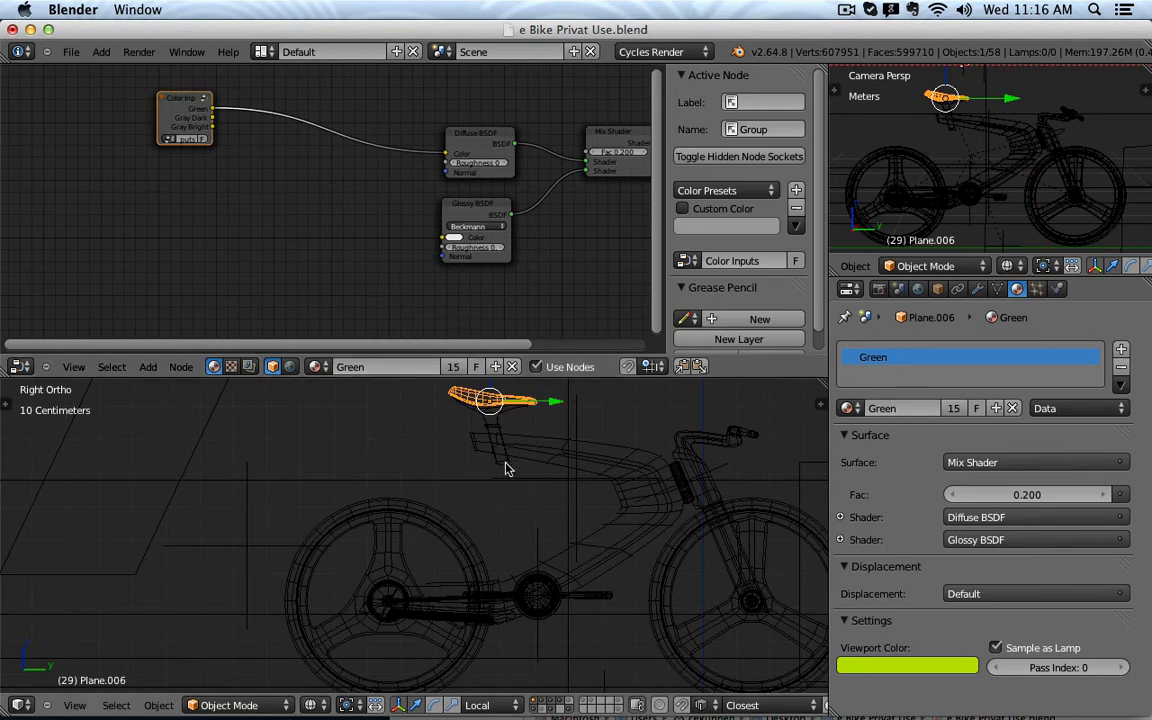
# Step: Select the rear wheel and inspect the node setup of its Green material
pyautogui.rightClick(391, 512)
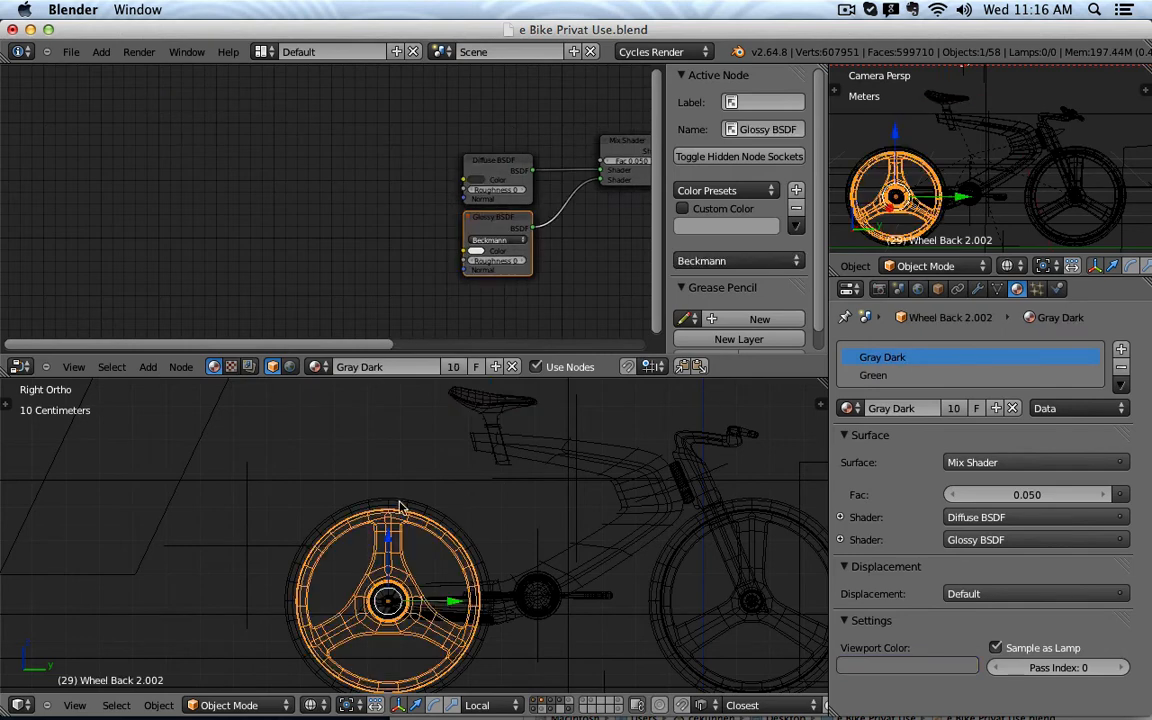
pyautogui.rightClick(398, 515)
pyautogui.rightClick(405, 527)
pyautogui.click(873, 376)
pyautogui.moveTo(368, 213); pyautogui.dragTo(311, 249, button='middle')
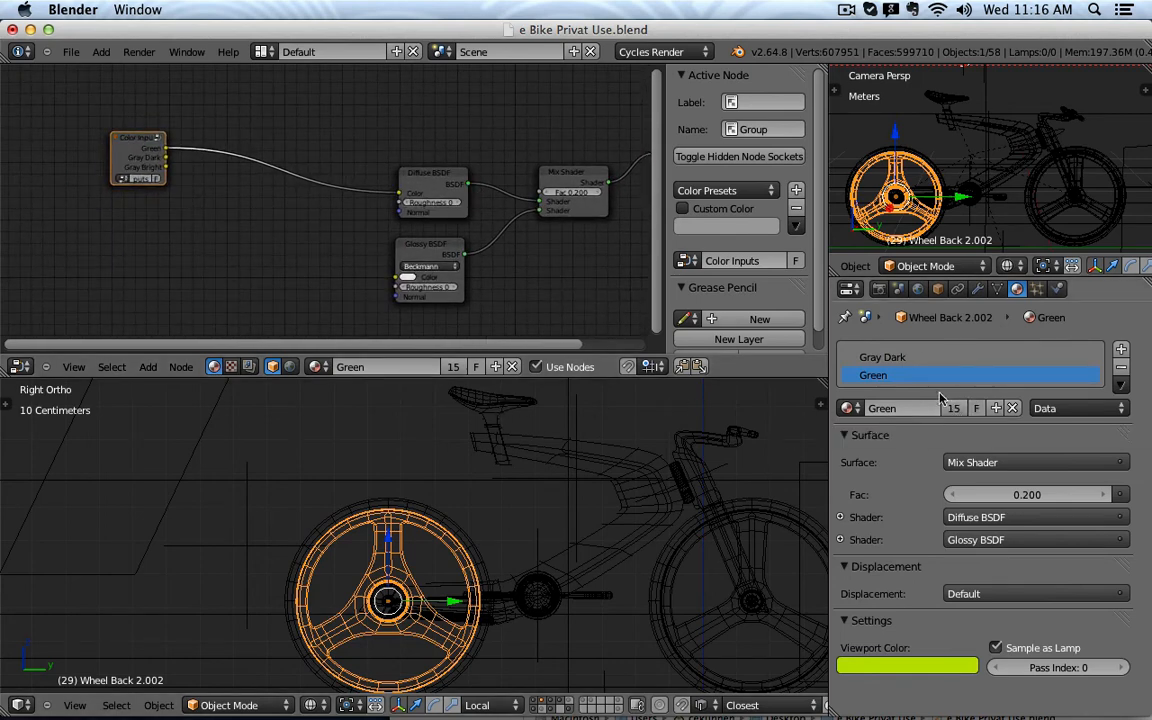
# Step: Make the bike seat's Green material a single-user copy and name it Seat
pyautogui.rightClick(481, 402)
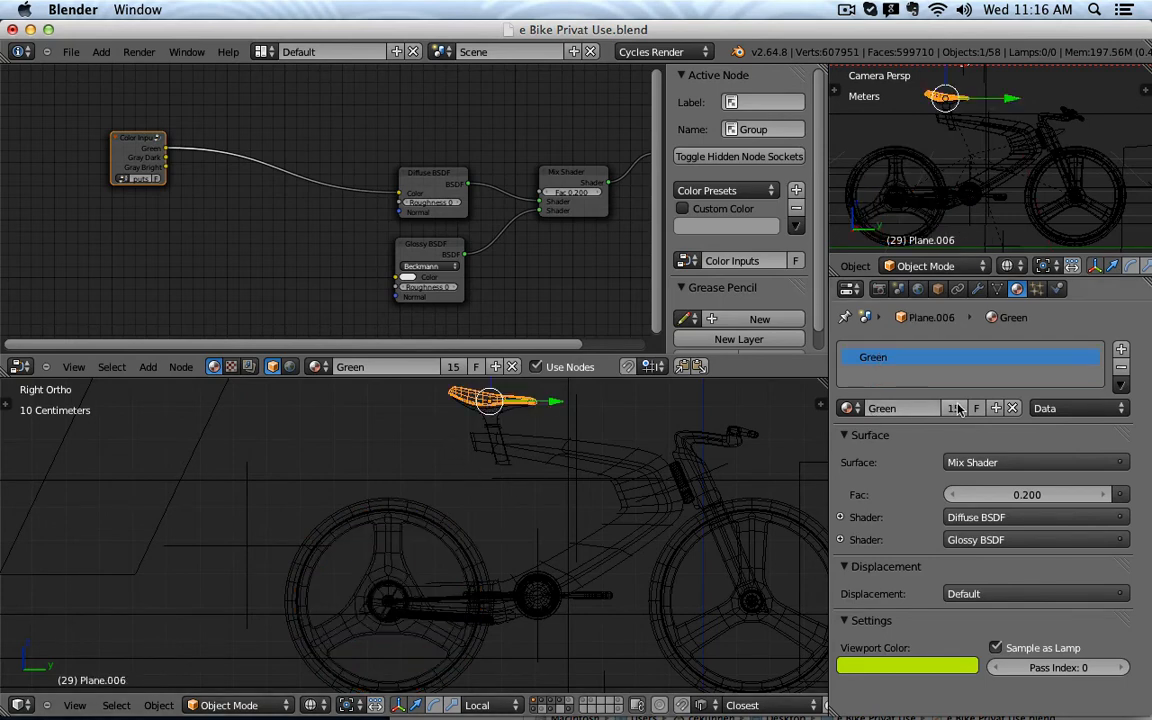
pyautogui.click(955, 408)
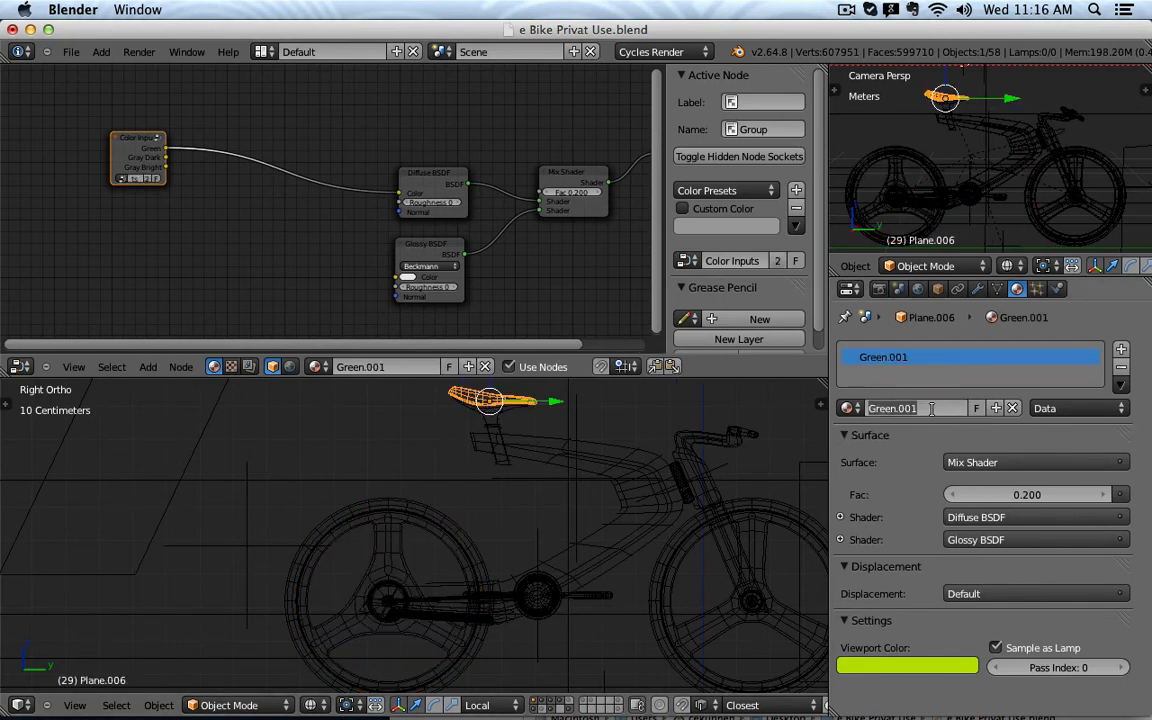
pyautogui.click(946, 408)
pyautogui.write('S')
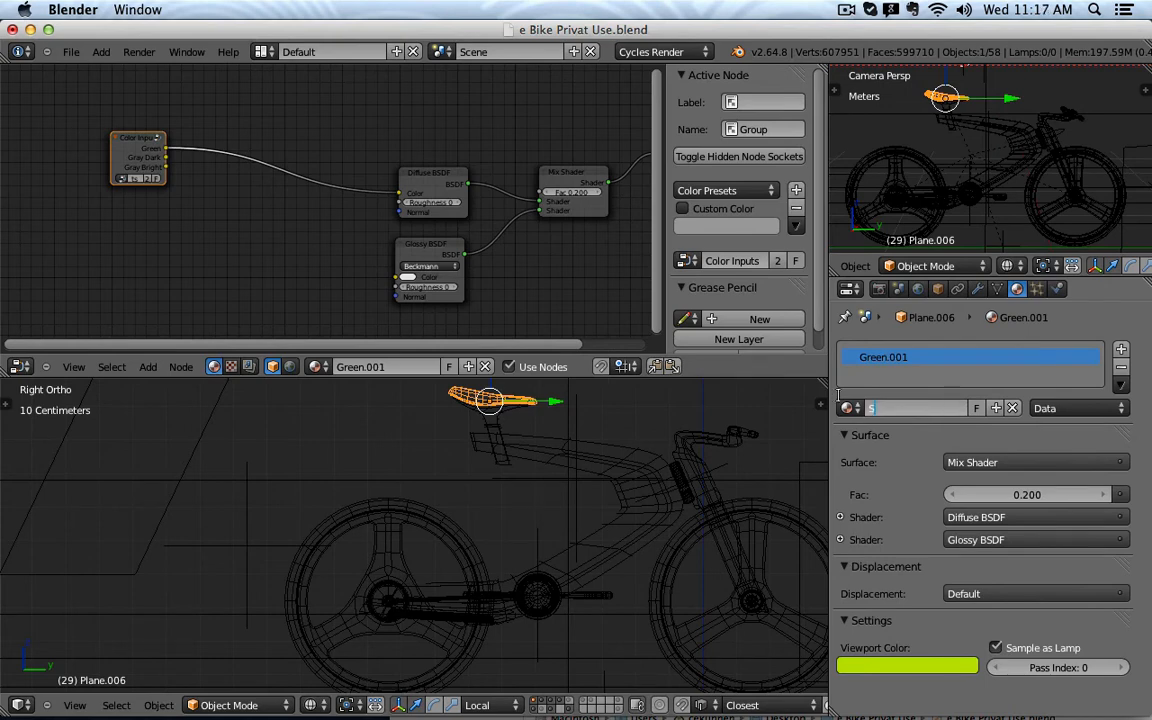
pyautogui.write('eat')
pyautogui.press('Return')
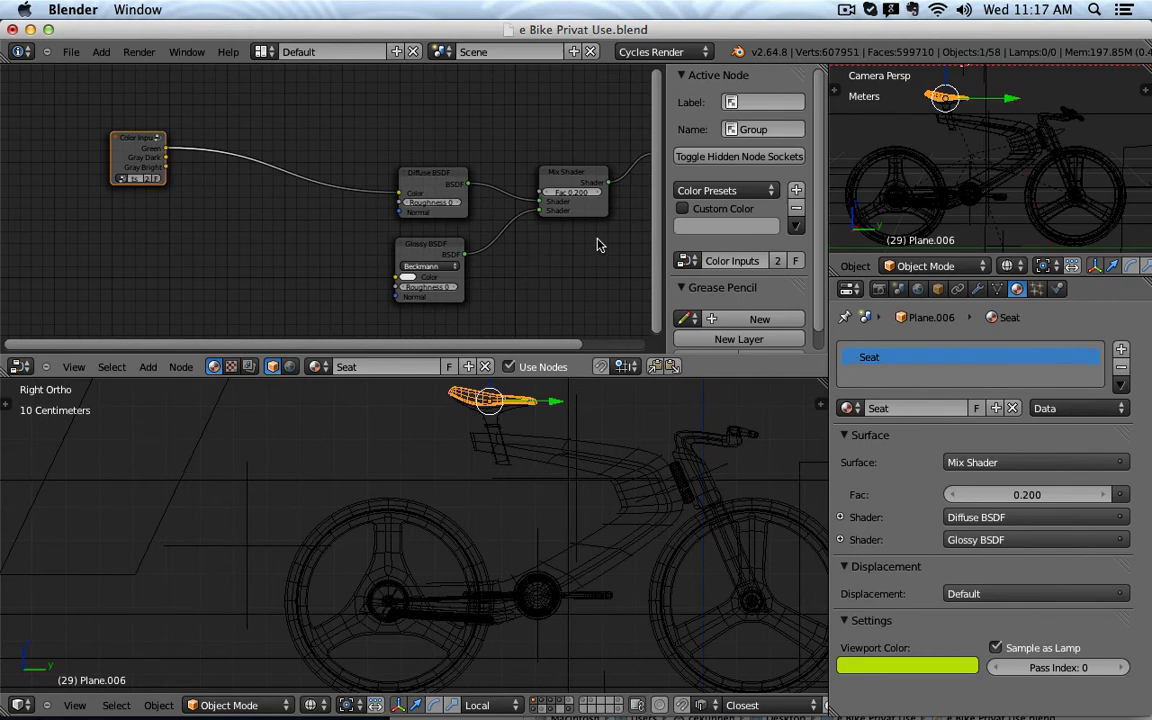
# Step: Make the rear wheel's Green material a single-user copy and name it Rim
pyautogui.rightClick(903, 168)
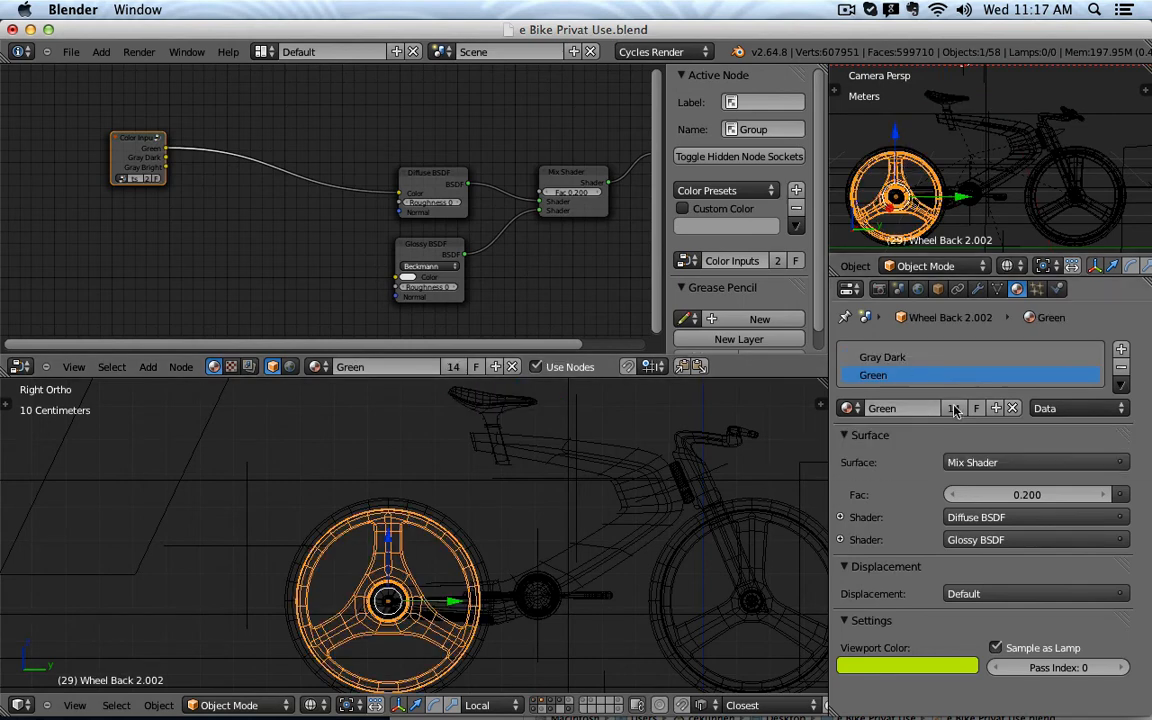
pyautogui.click(955, 410)
pyautogui.click(923, 407)
pyautogui.write('R')
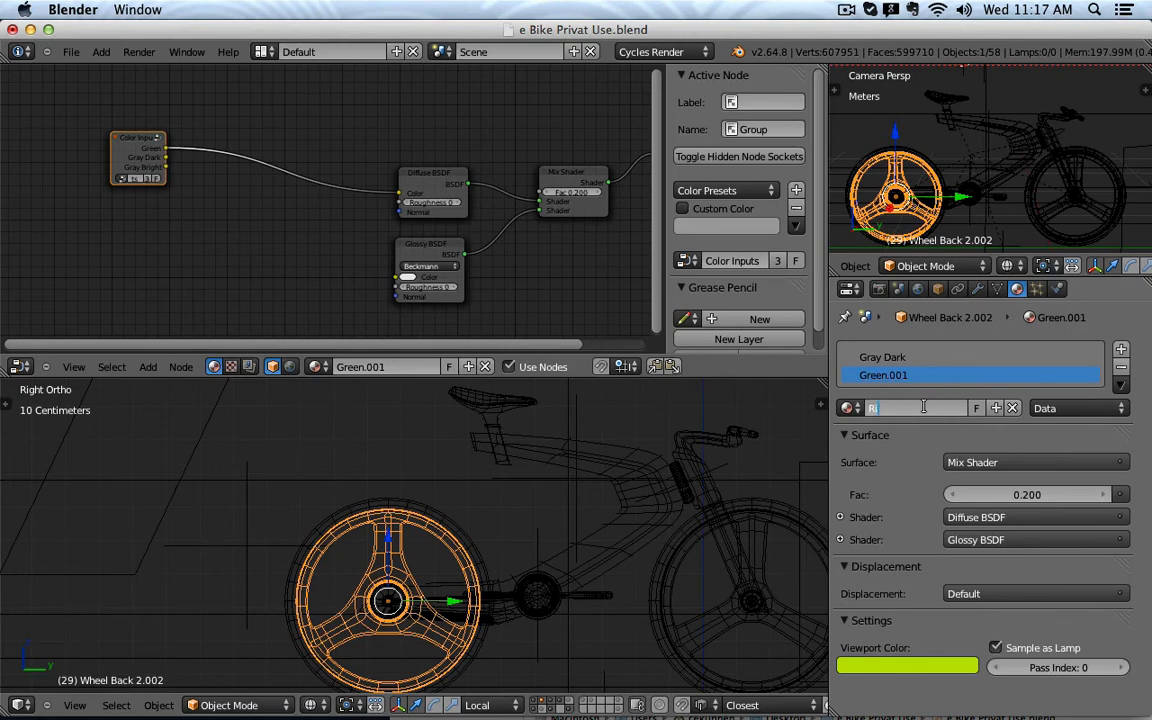
pyautogui.write('im')
pyautogui.press('Return')
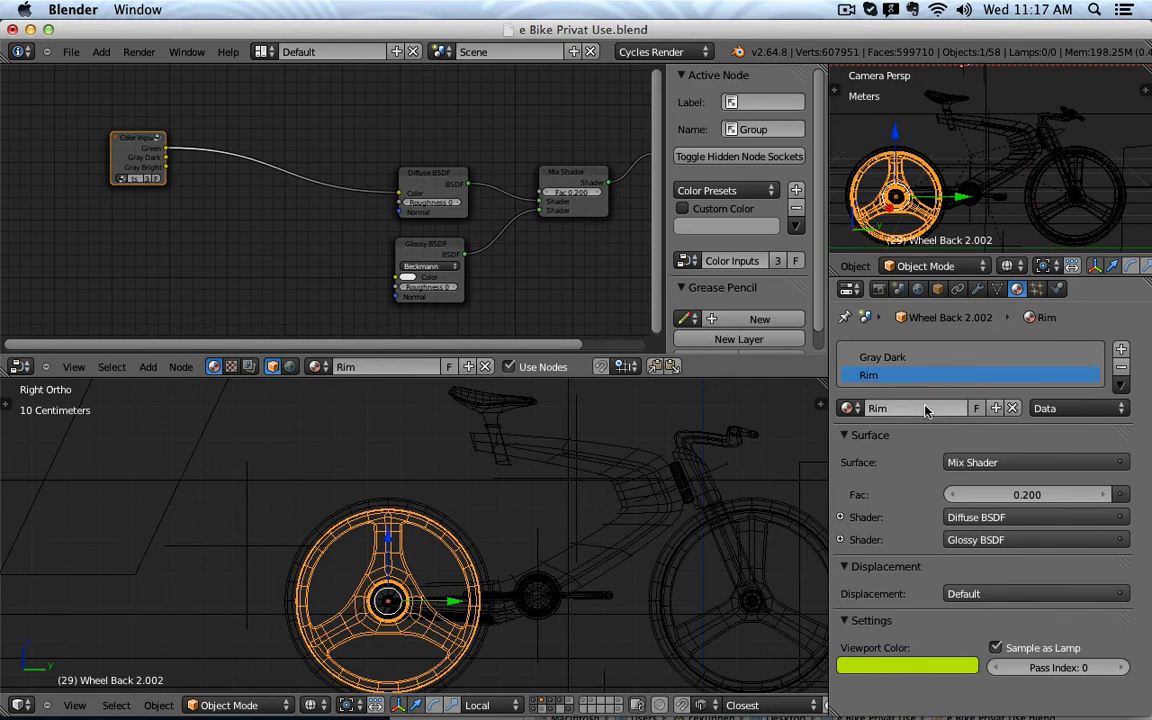
# Step: Display both 3D views in solid shading and select the seat again
pyautogui.press('z')
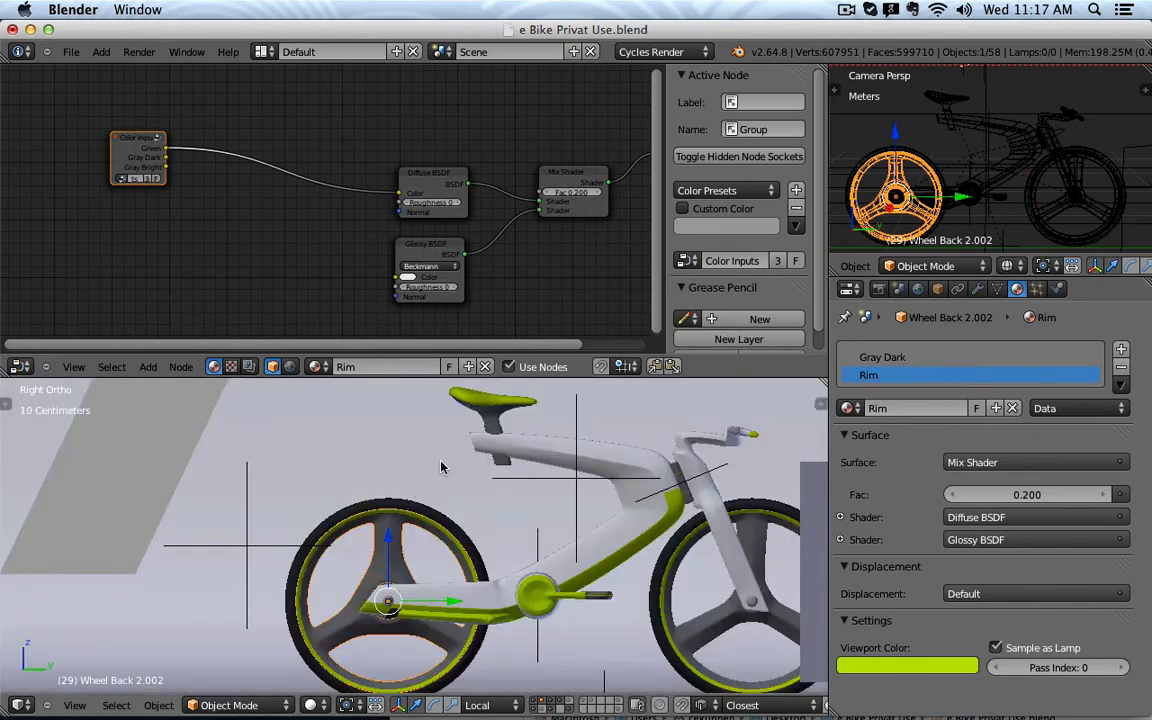
pyautogui.rightClick(458, 396)
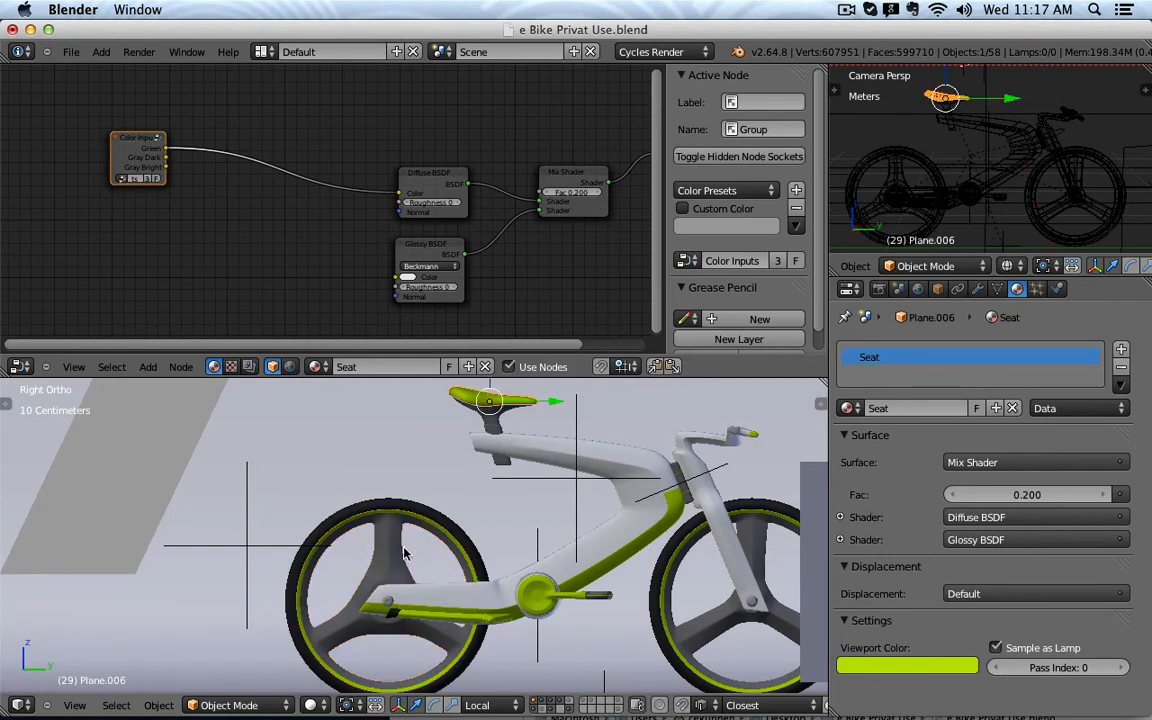
pyautogui.rightClick(365, 493)
pyautogui.rightClick(478, 400)
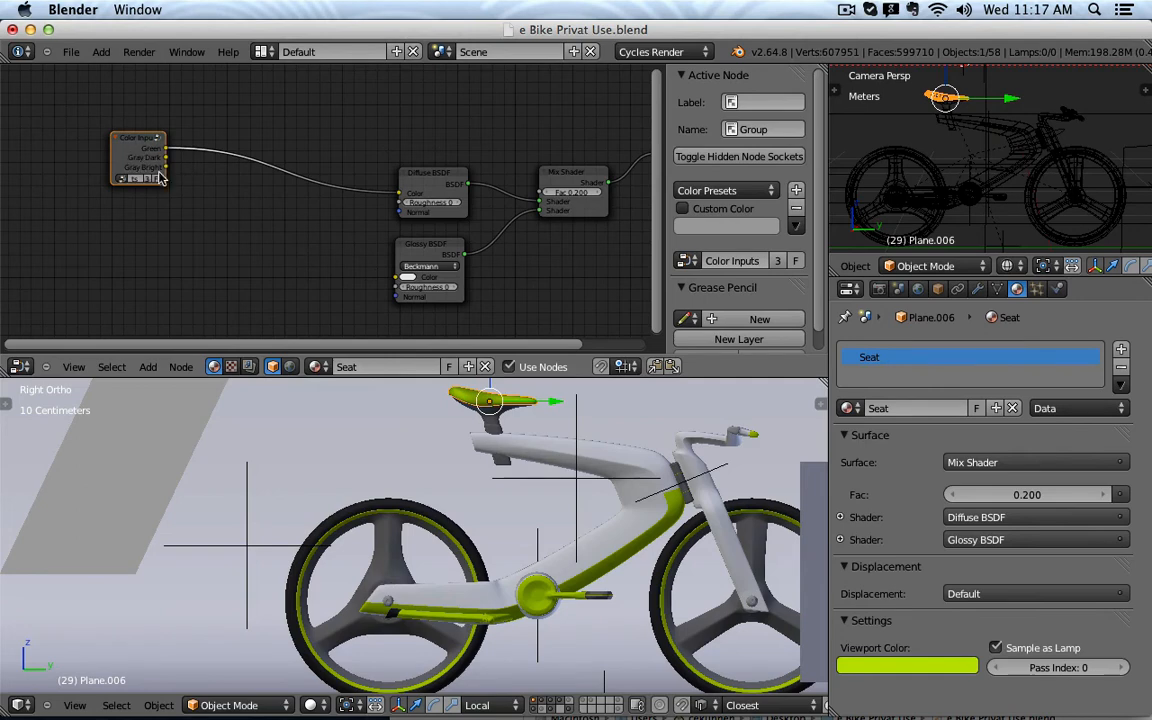
pyautogui.press('z')
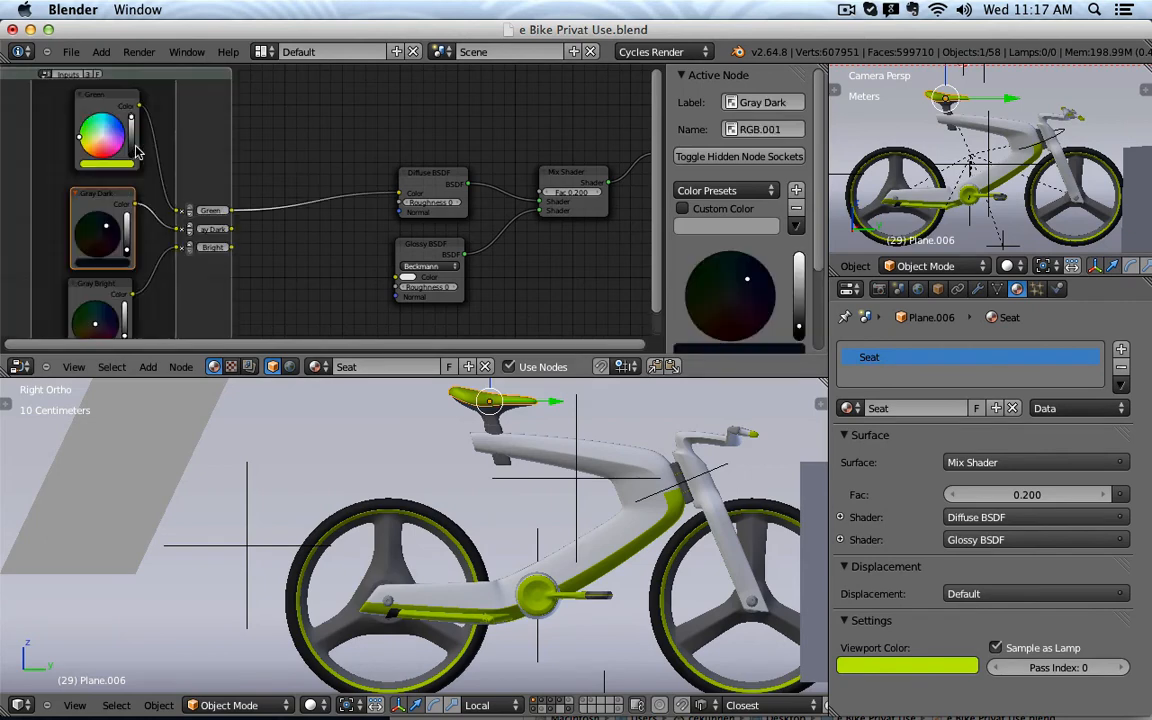
# Step: Open the Color Inputs group, shift the Green node's color to a pure green, and set the side view to Material shading
pyautogui.press('Tab')
pyautogui.moveTo(83, 131); pyautogui.dragTo(84, 122)
pyautogui.click(311, 704)
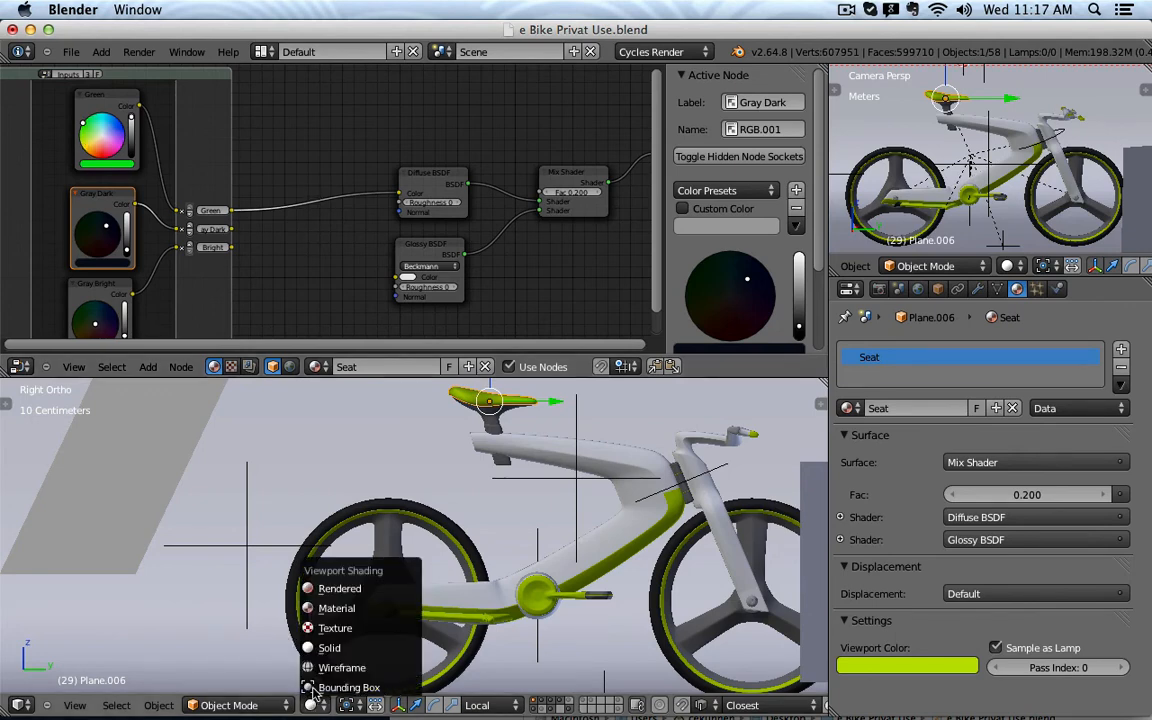
pyautogui.click(364, 609)
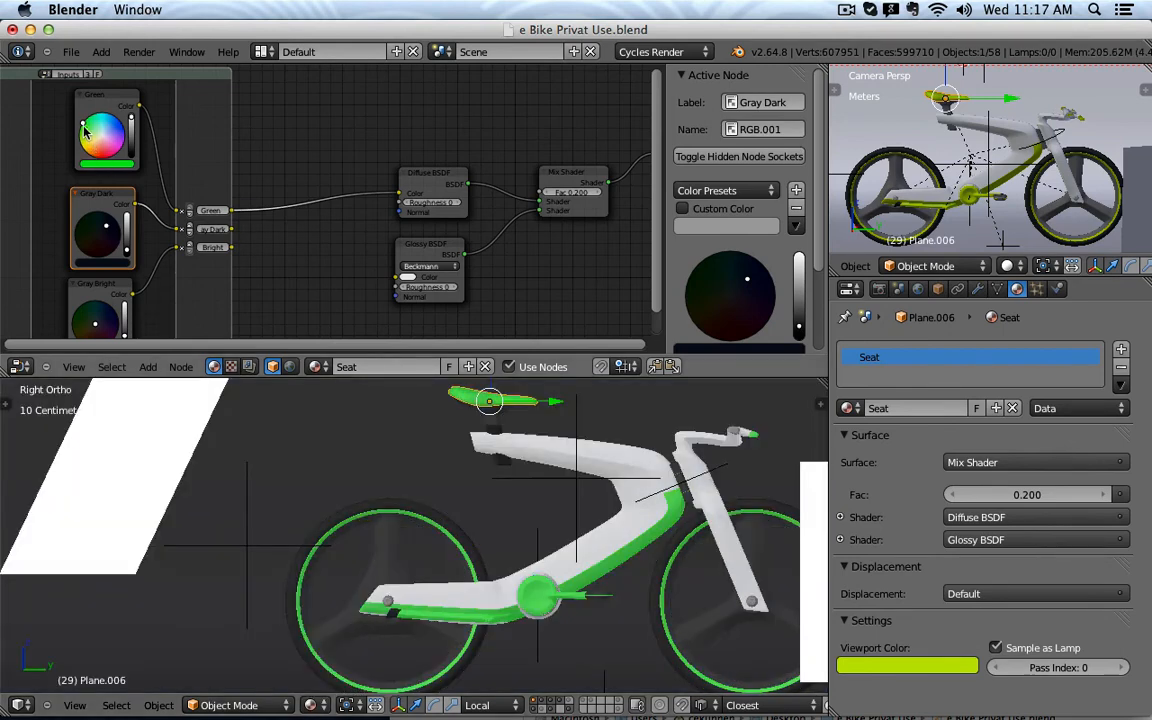
# Step: Test an orange hue on the Green node and return its color to yellow-green
pyautogui.moveTo(83, 126); pyautogui.dragTo(80, 136)
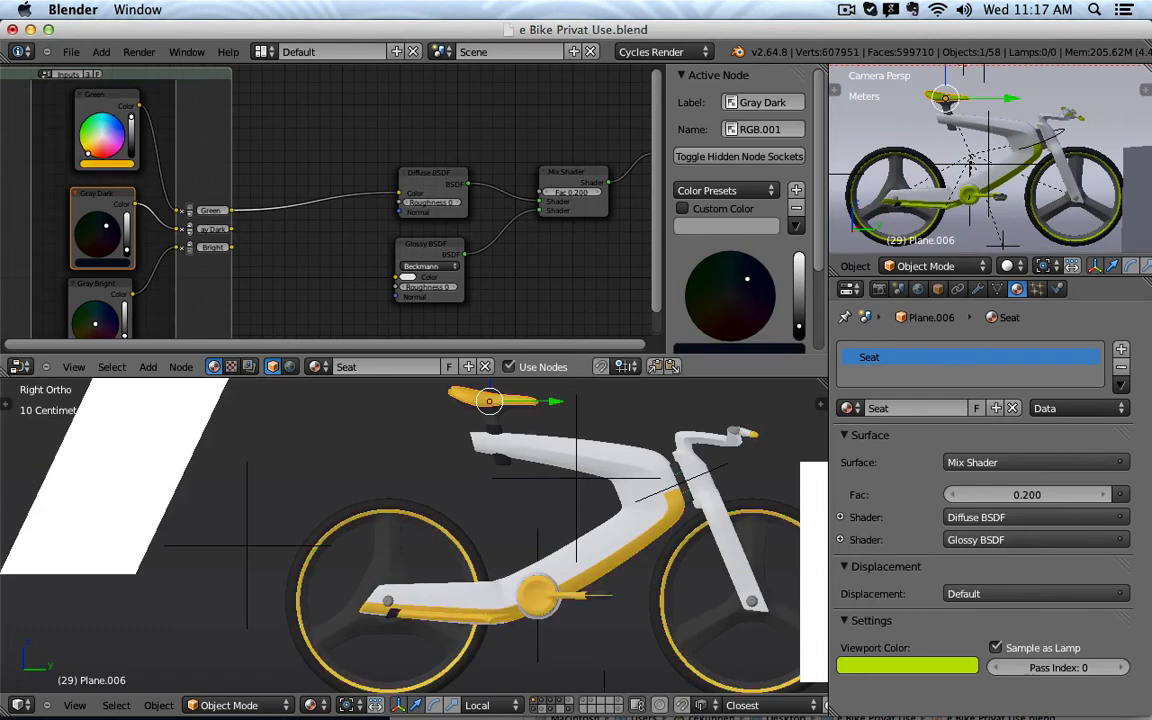
pyautogui.moveTo(80, 139); pyautogui.dragTo(80, 127)
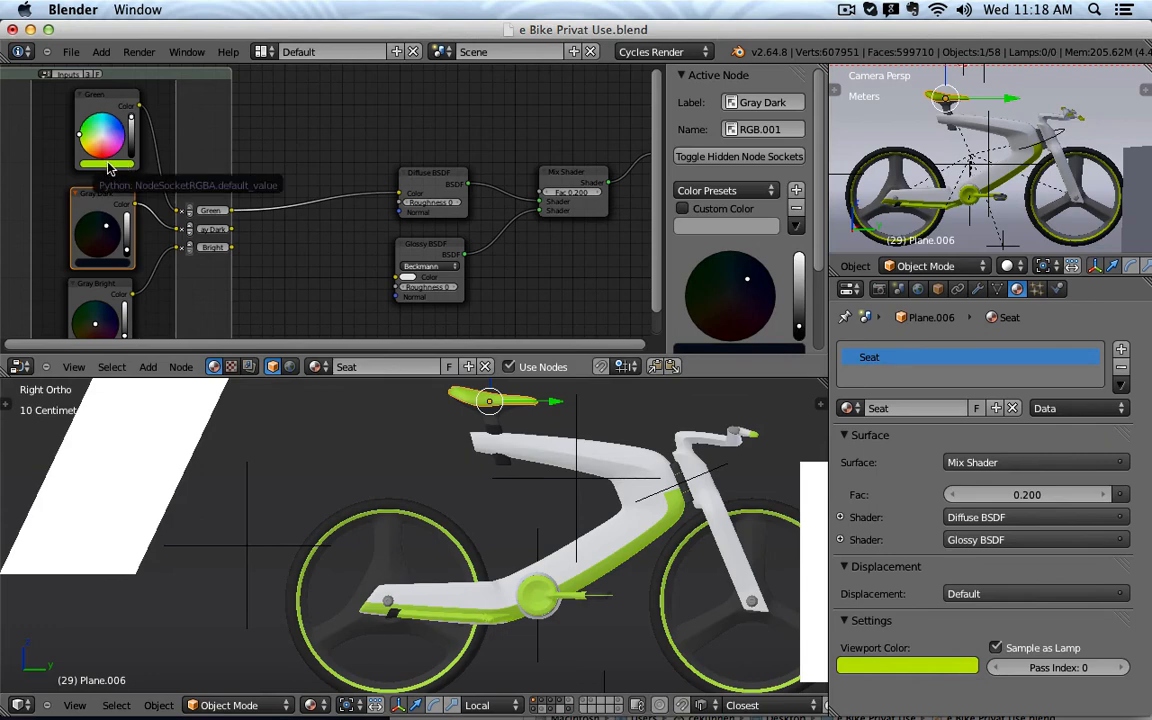
pyautogui.scroll(-3, 110, 170)
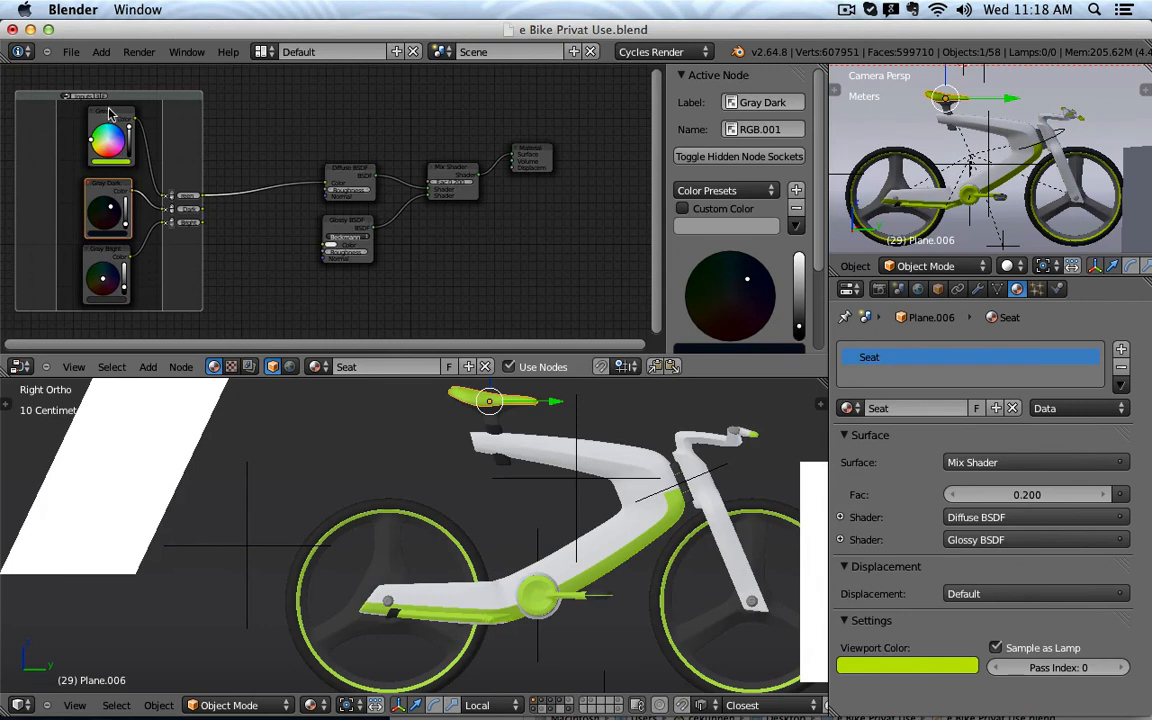